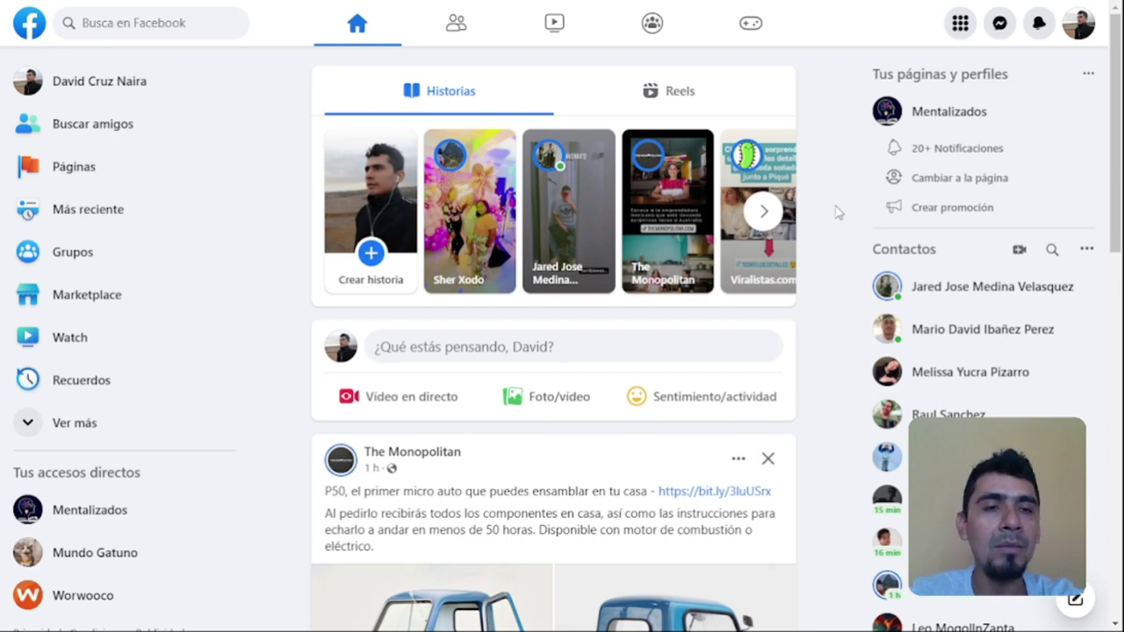
Start a new page named Emprendedores and assign it the categories Creador digital and Creador de vídeos de juegos
left_click(960, 27)
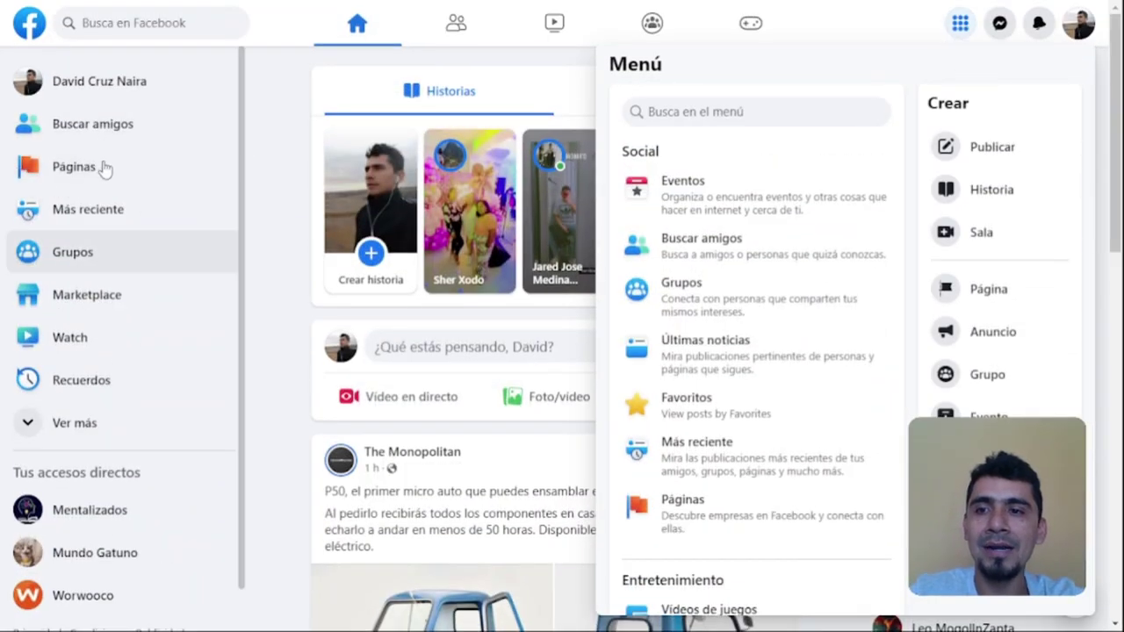
left_click(977, 301)
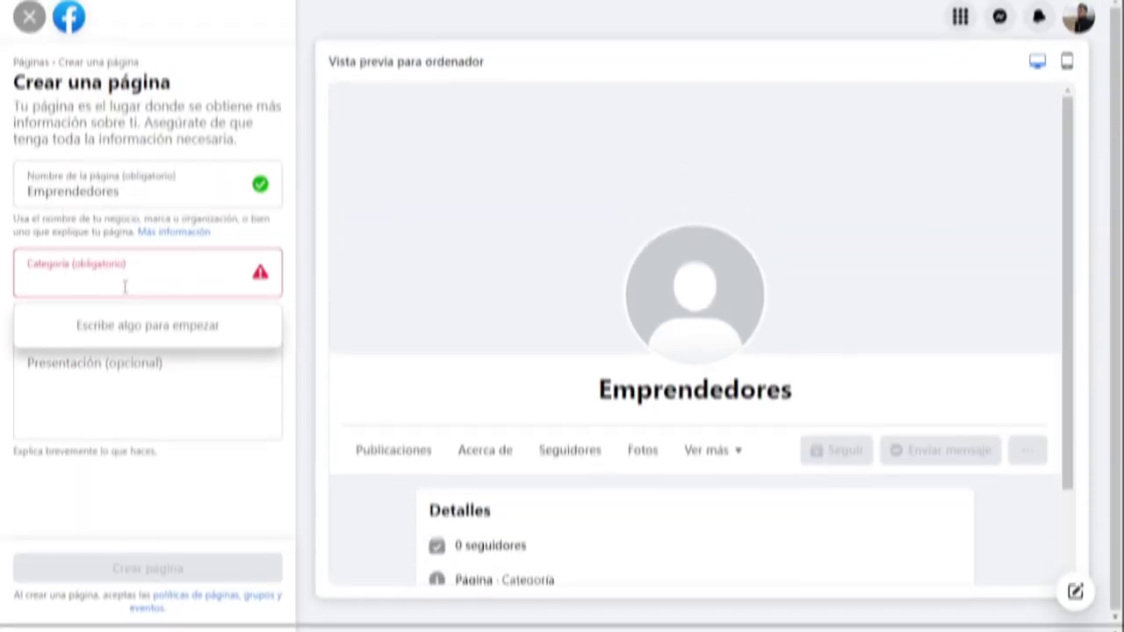
type("c")
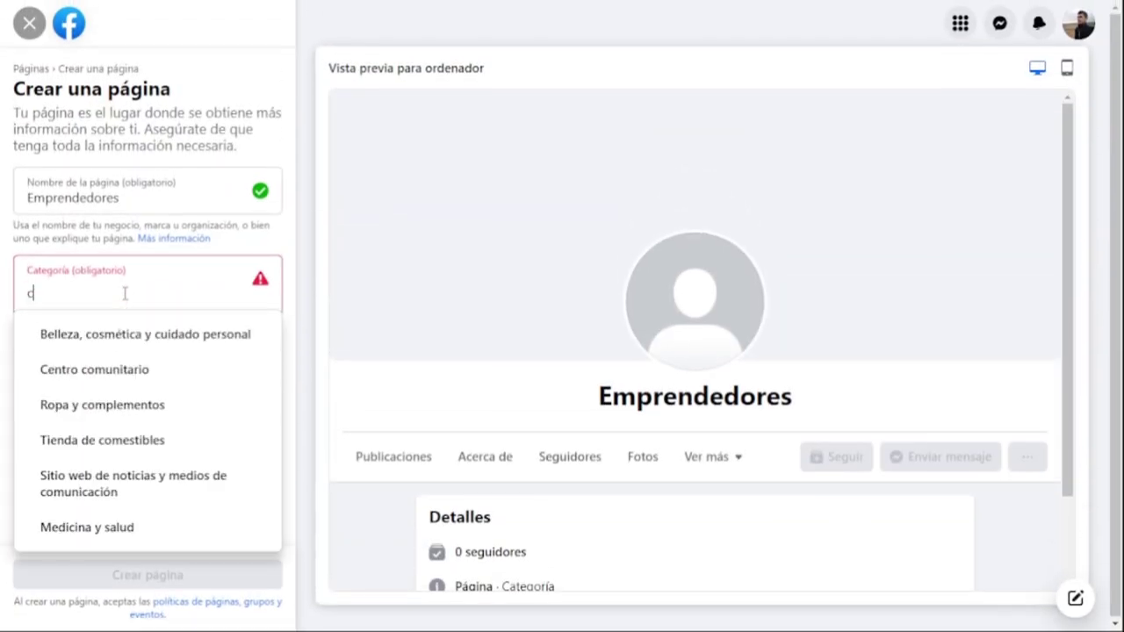
type("e")
key("BackSpace")
type("re")
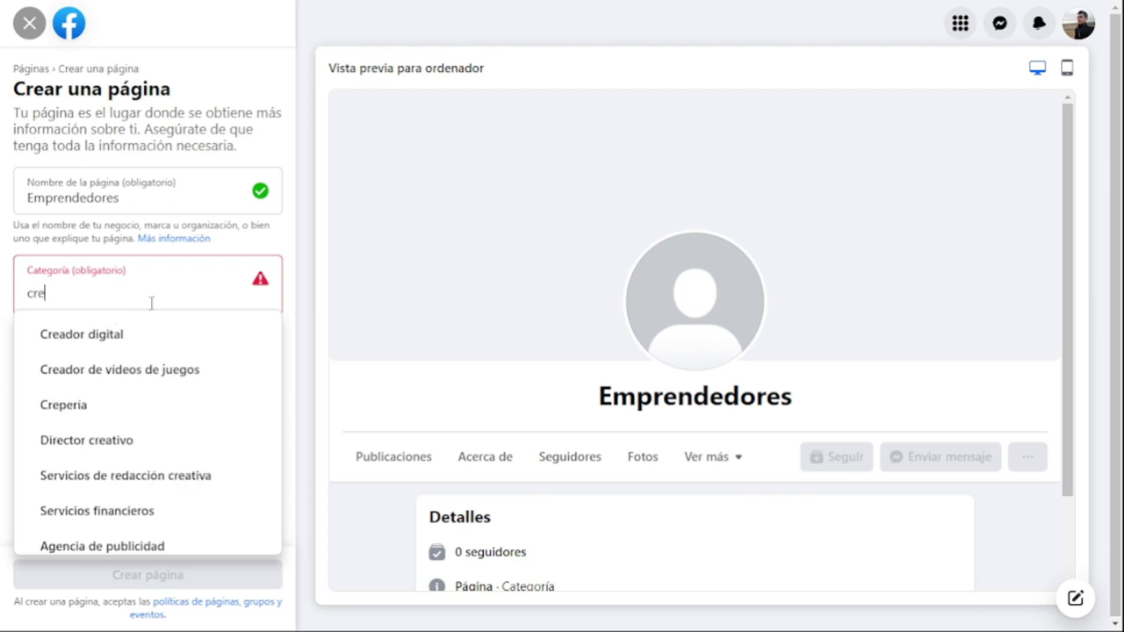
left_click(141, 316)
type("cre")
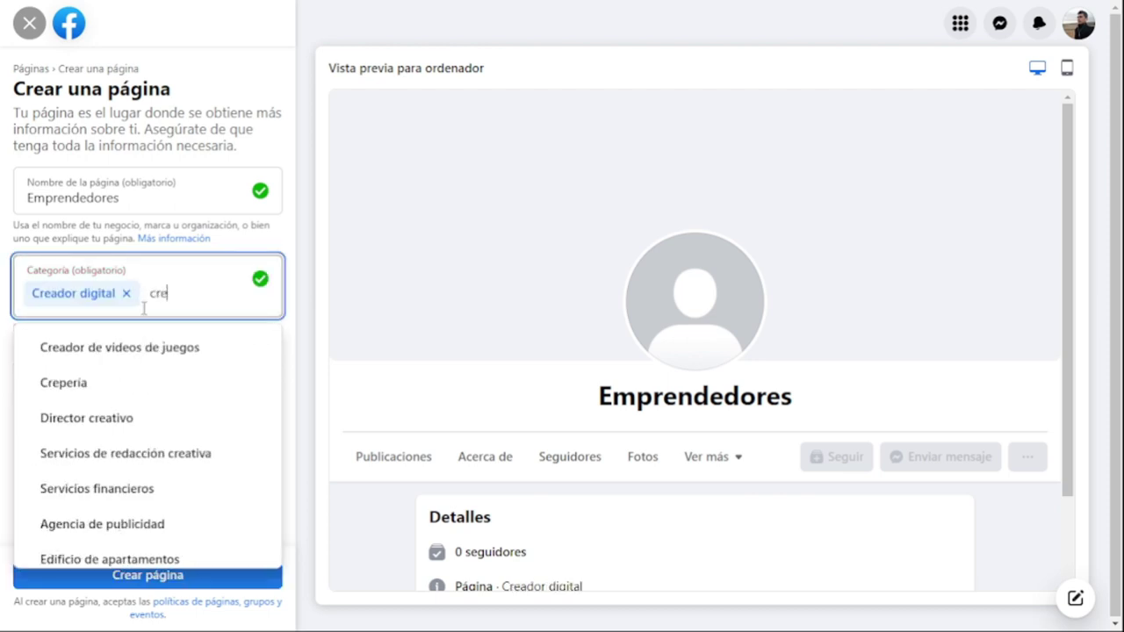
left_click(155, 351)
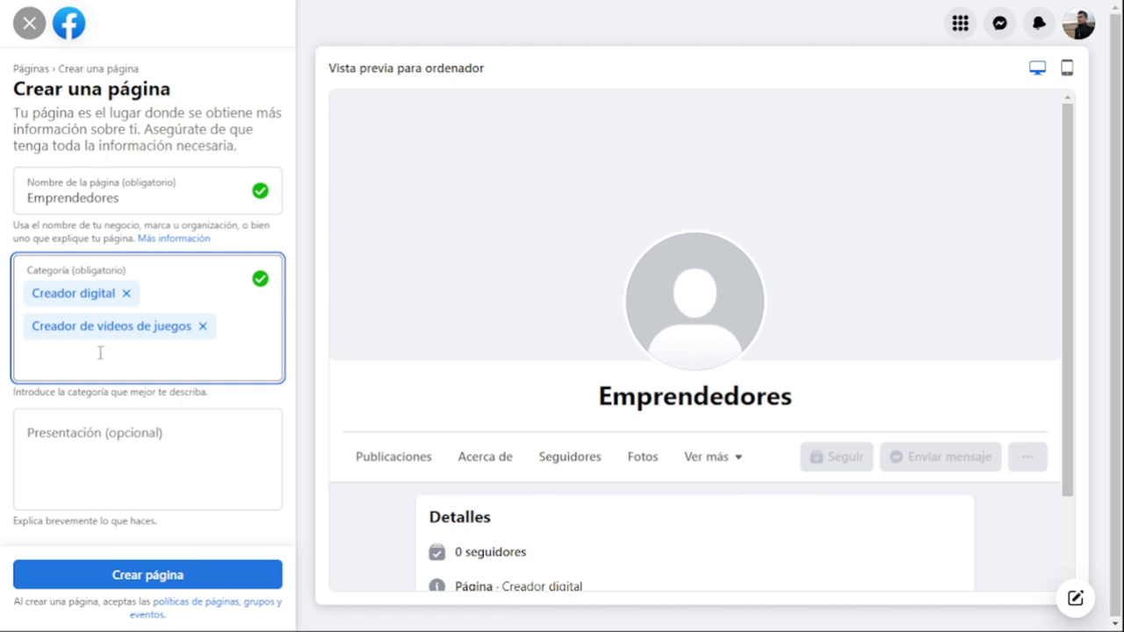
type("coci")
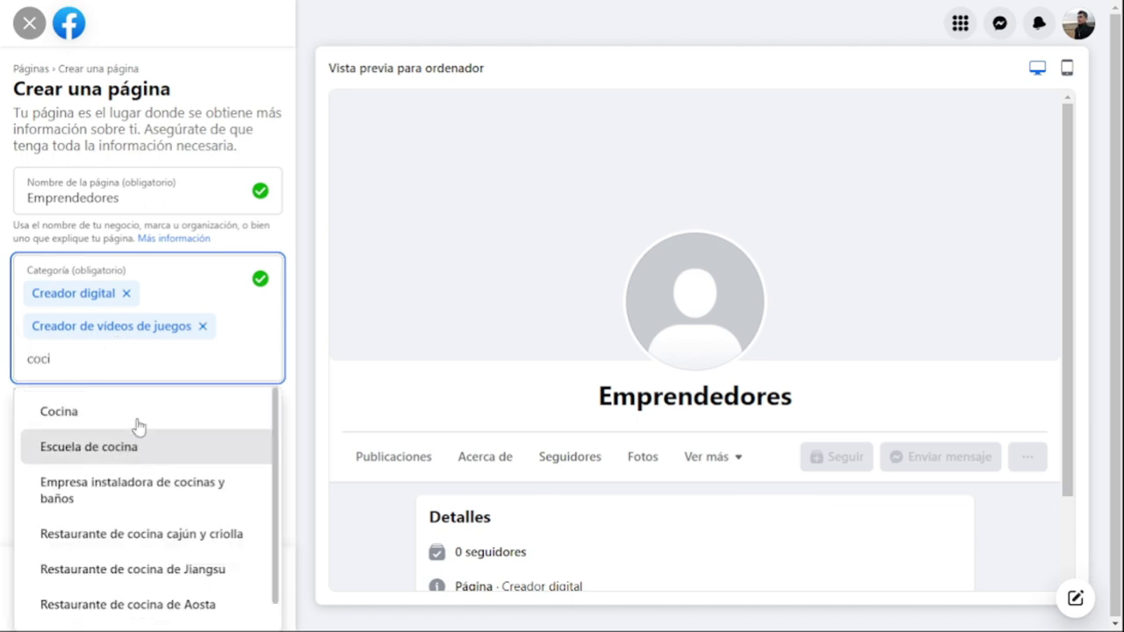
key("BackSpace")
key("BackSpace")
key("BackSpace")
key("BackSpace")
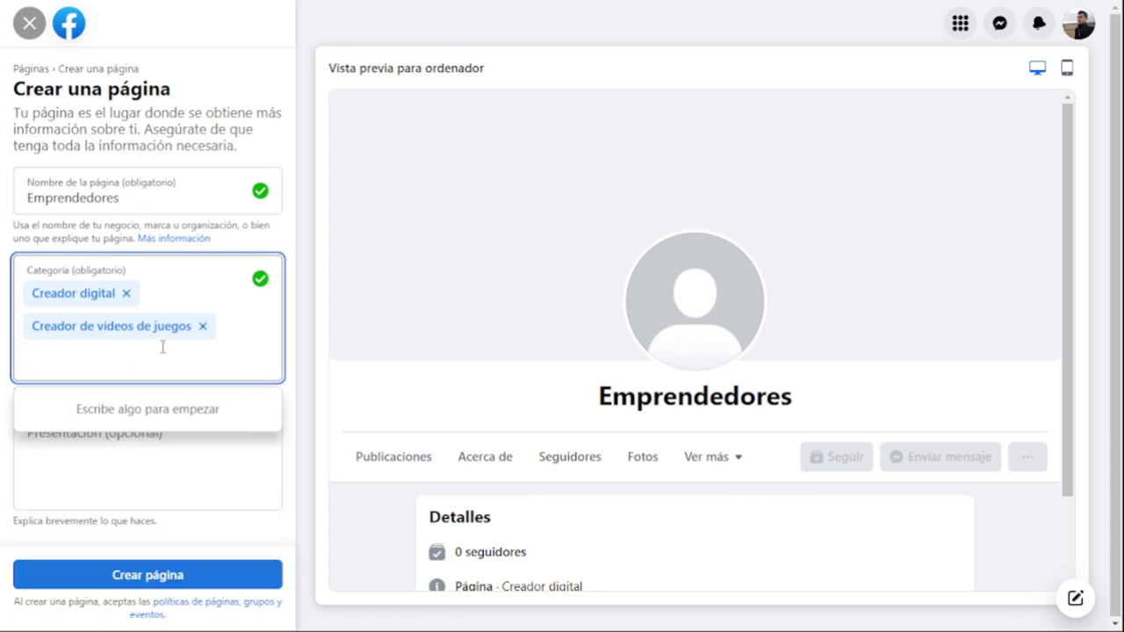
left_click_drag(186, 326, 107, 326)
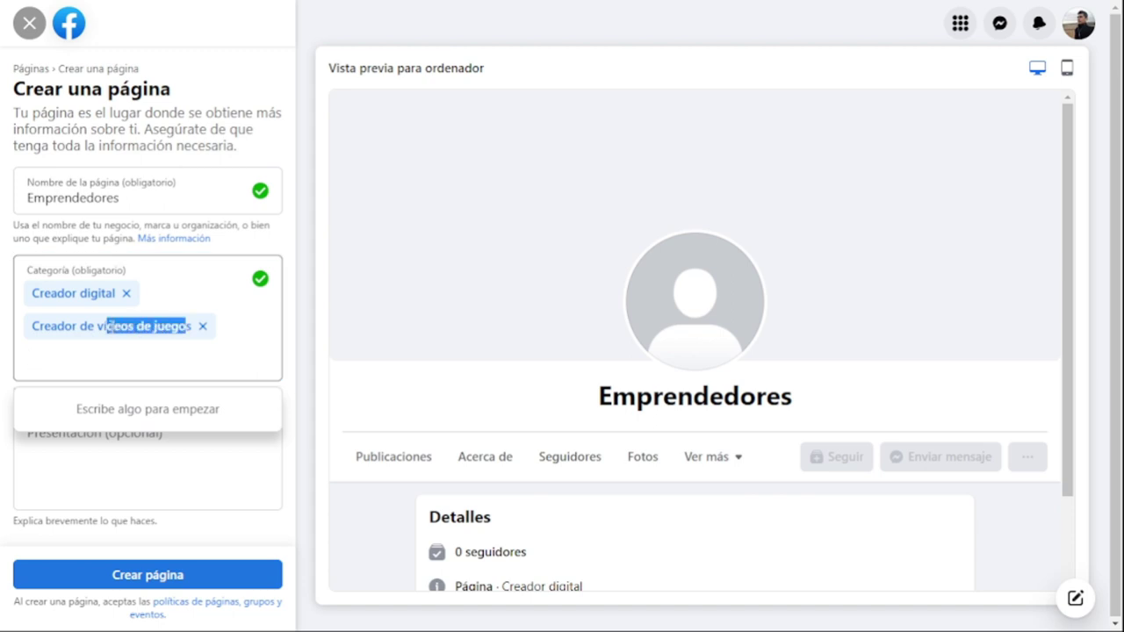
left_click(110, 326)
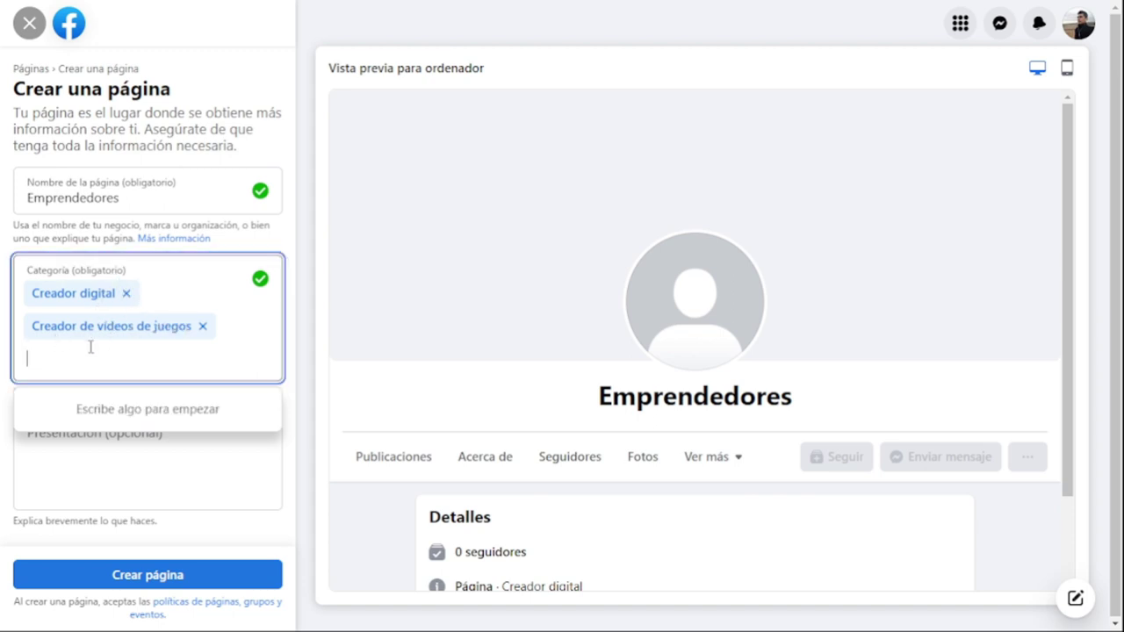
key("Escape")
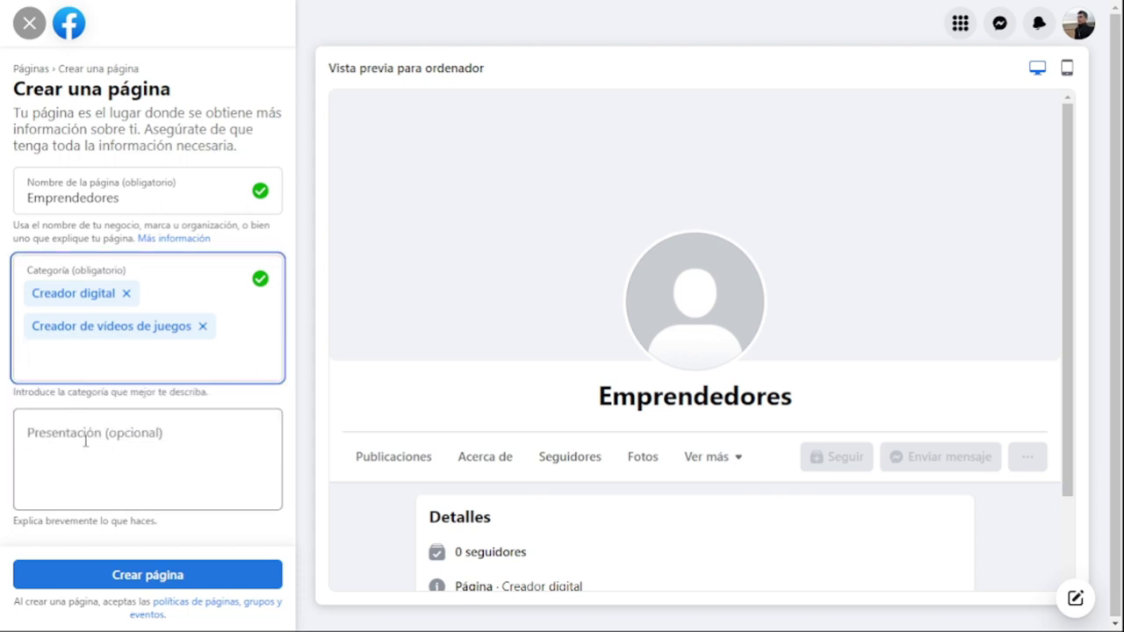
Create the page, and complete the first setup stage with its opening hours set to Siempre abierto and contact details left blank
left_click(203, 581)
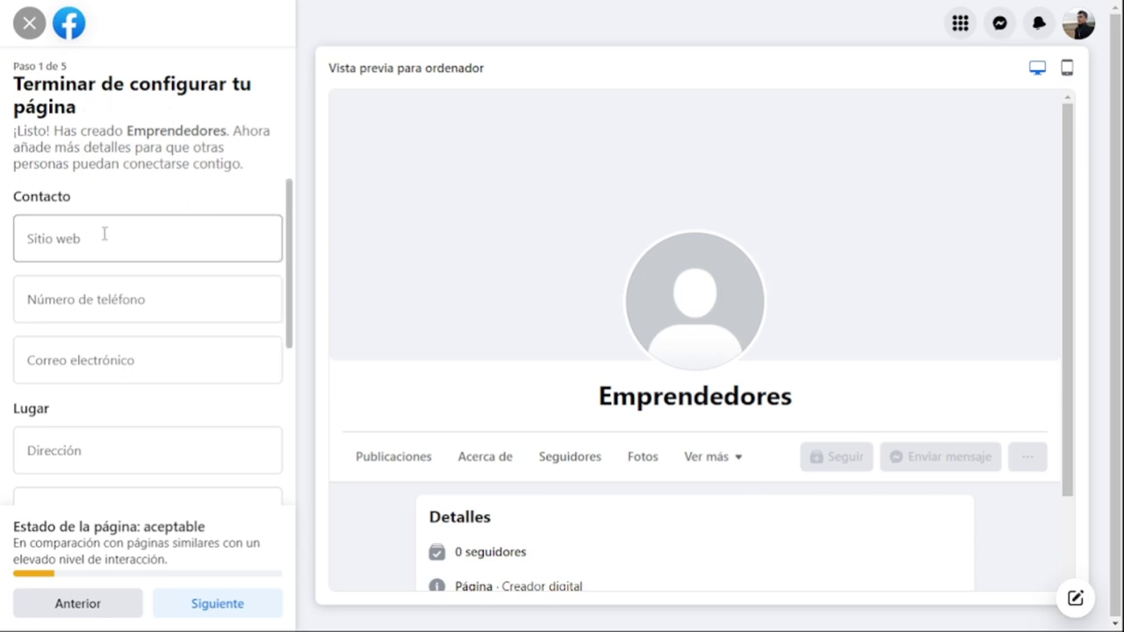
scroll(157, 287, "down", 1)
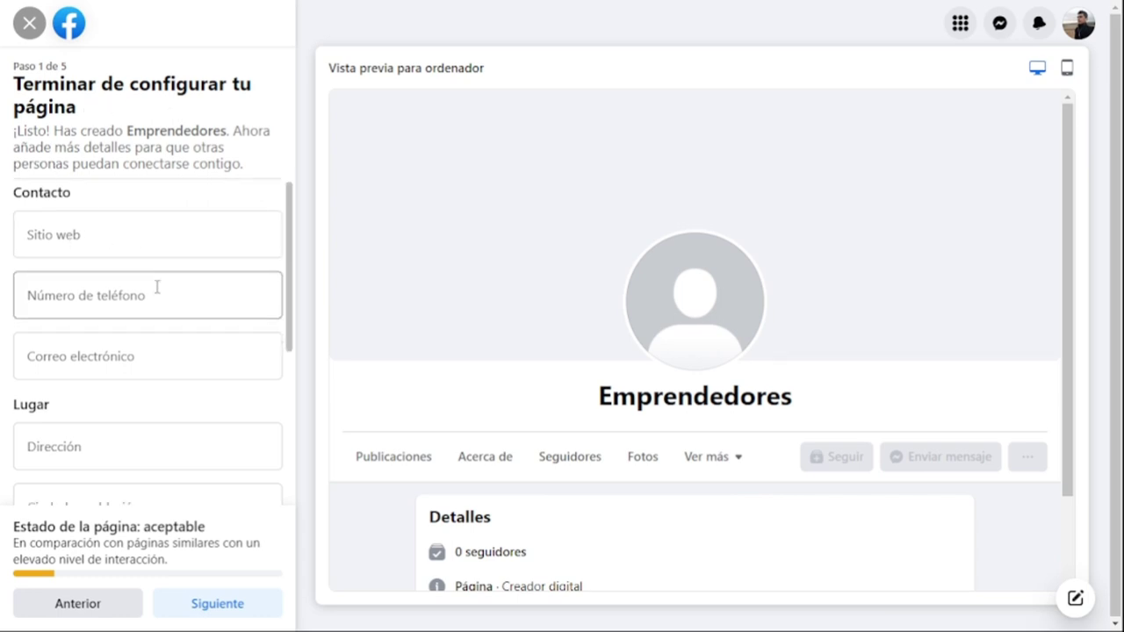
scroll(157, 287, "down", 2)
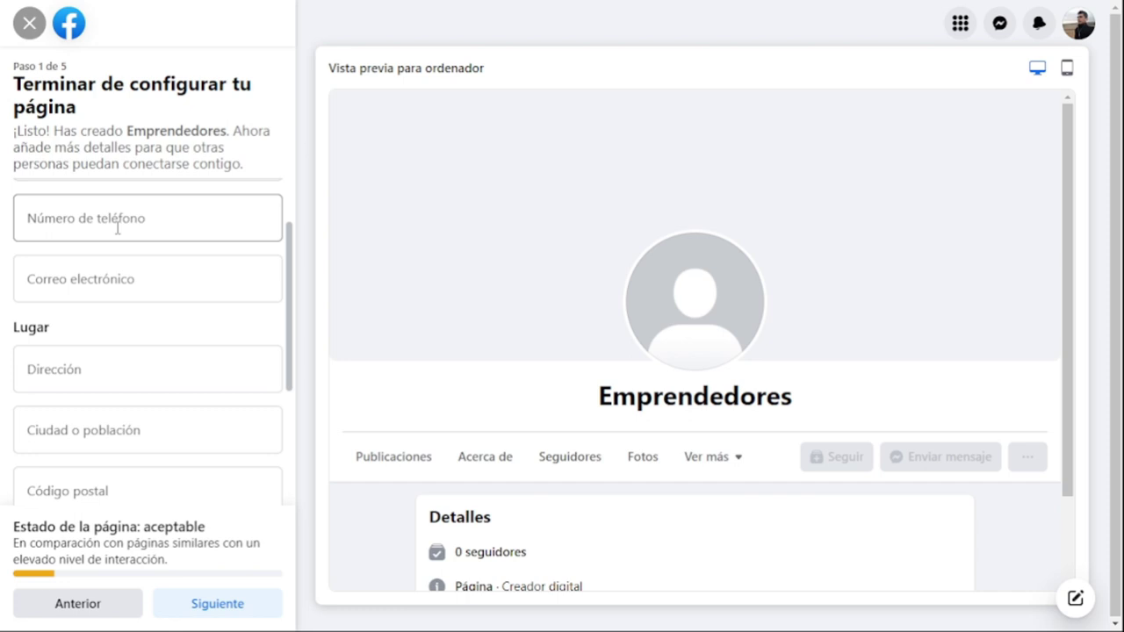
scroll(132, 305, "down", 2)
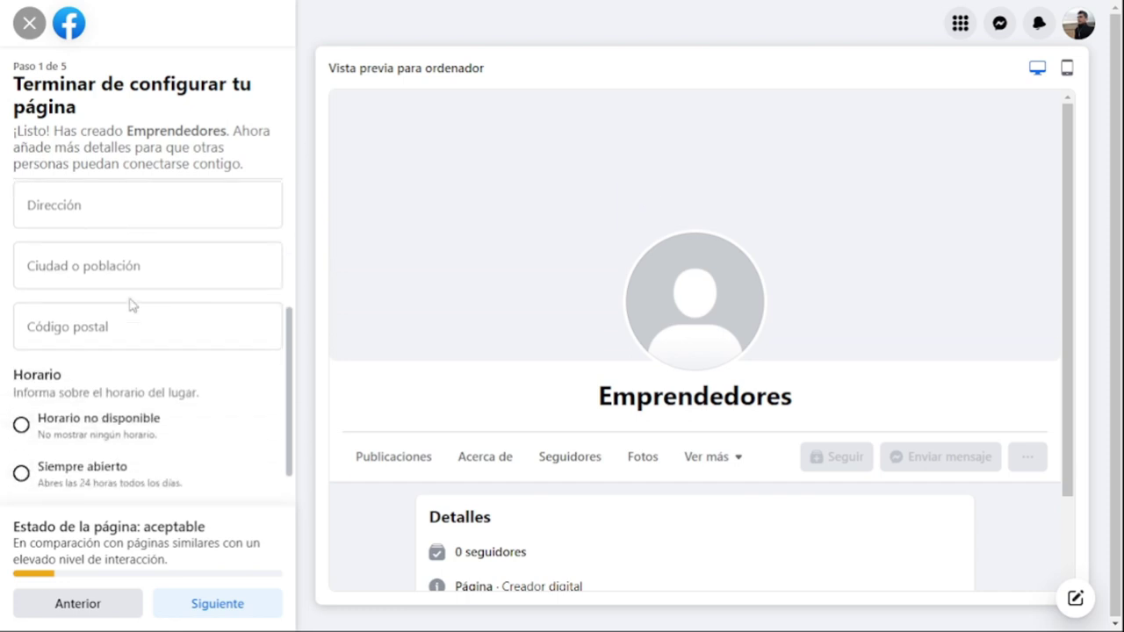
scroll(132, 305, "down", 1)
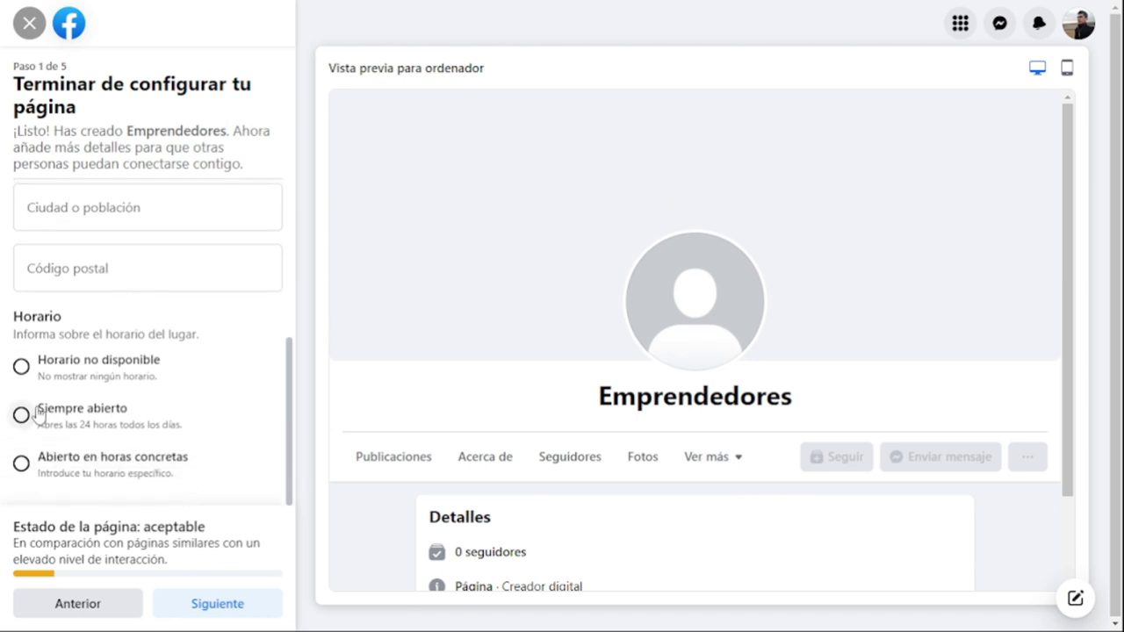
left_click(115, 415)
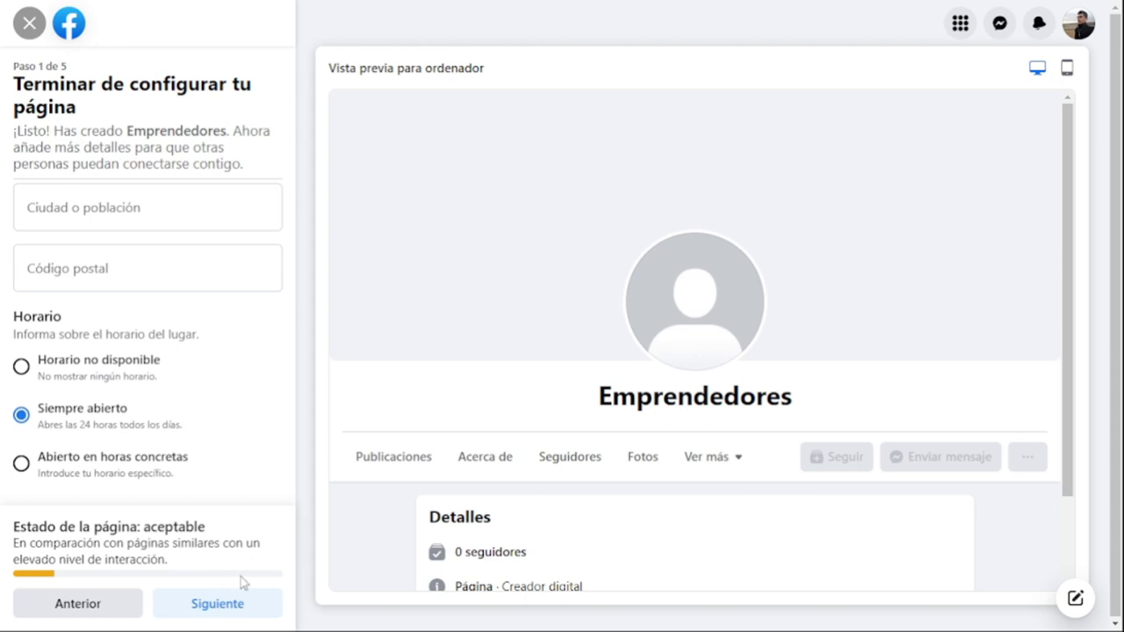
left_click(246, 608)
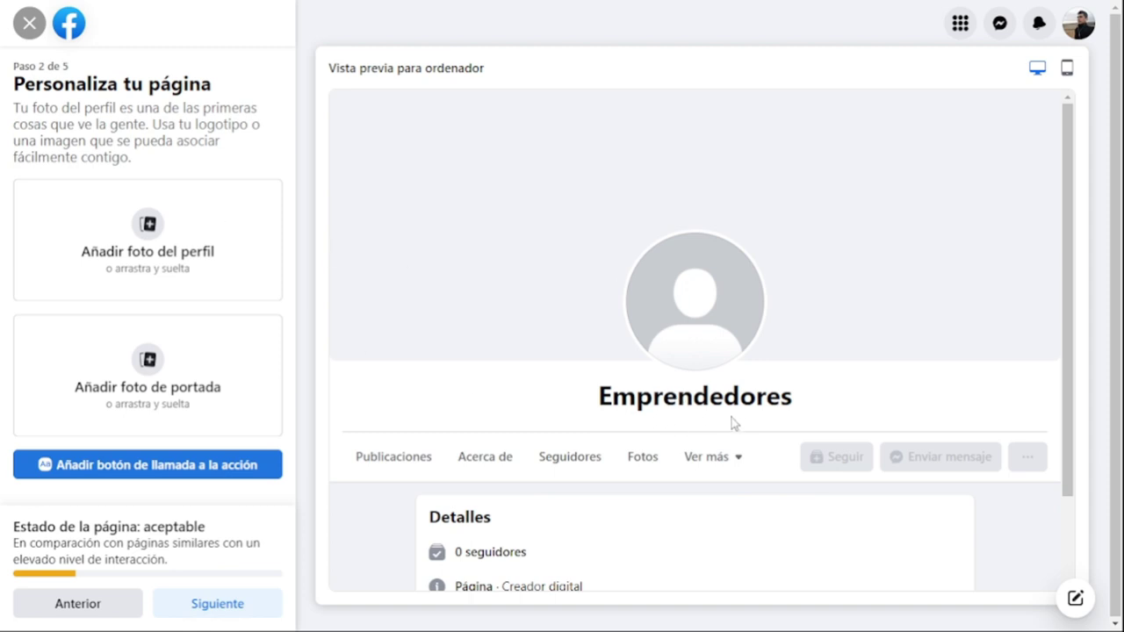
Add the head-with-gears logo as the page's profile photo and the dollar bills image as its cover photo
left_click(133, 255)
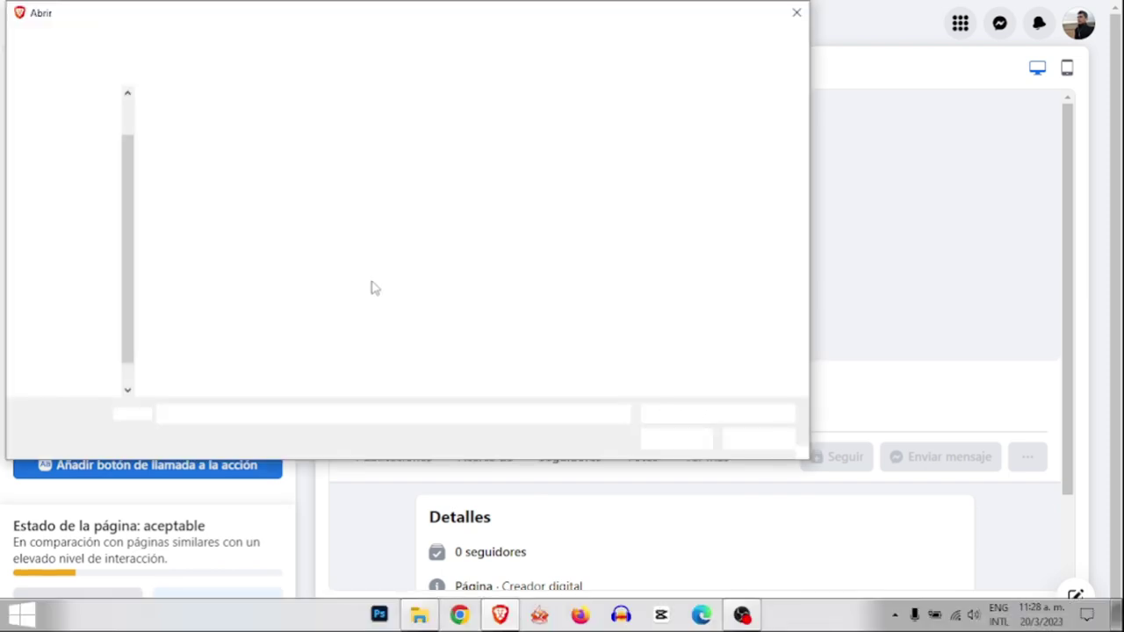
left_click(474, 246)
left_click(677, 438)
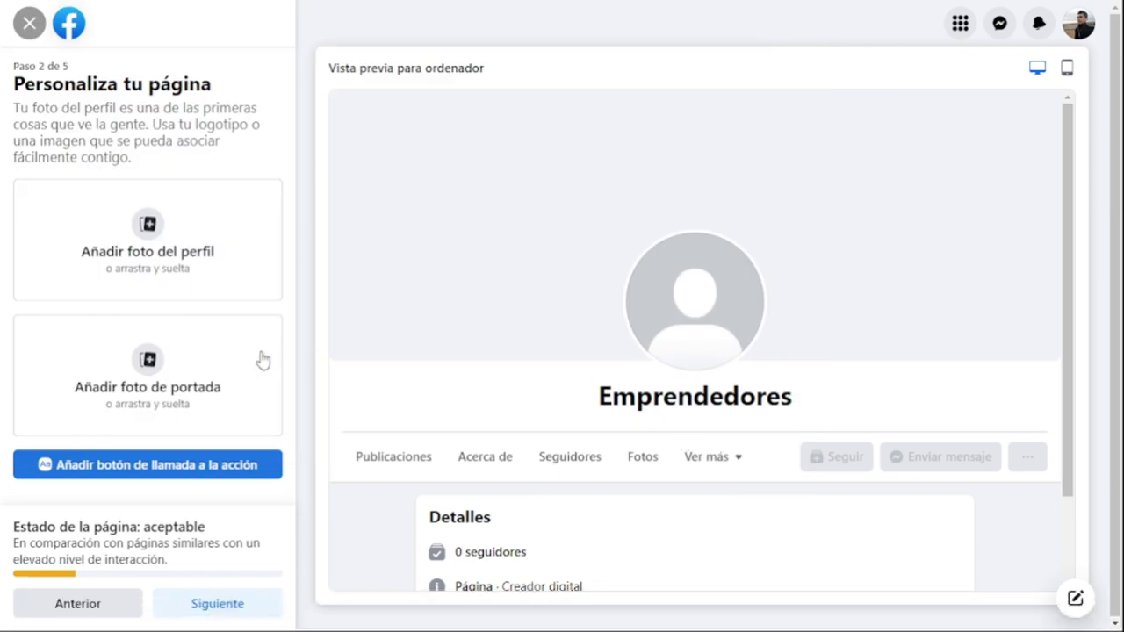
left_click(172, 397)
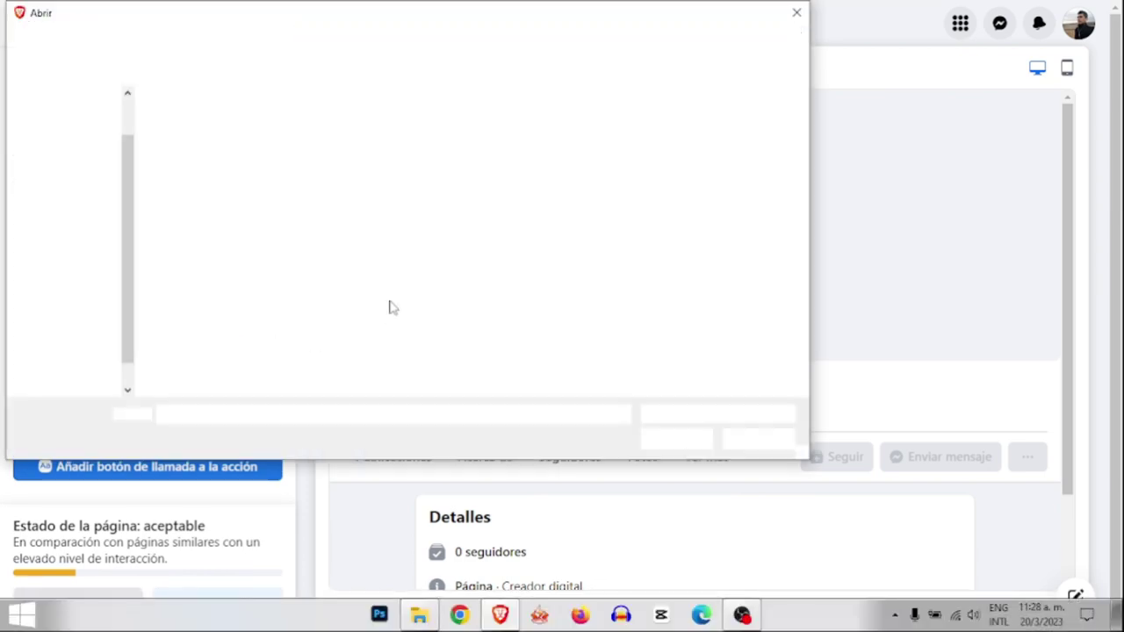
left_click(378, 250)
left_click(673, 438)
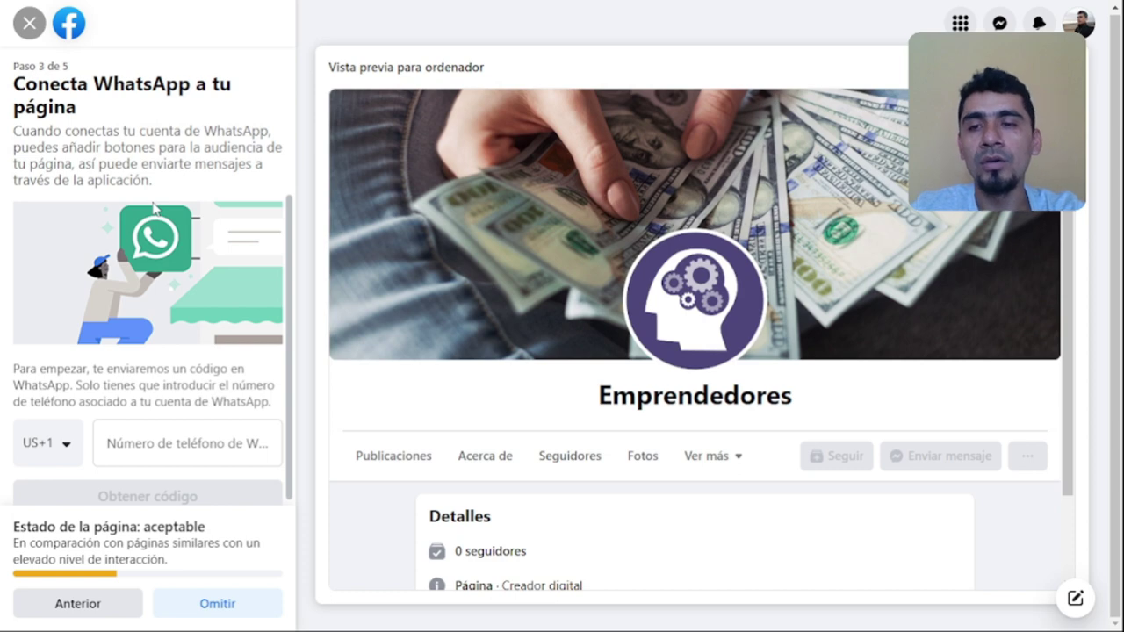
scroll(155, 208, "down", 1)
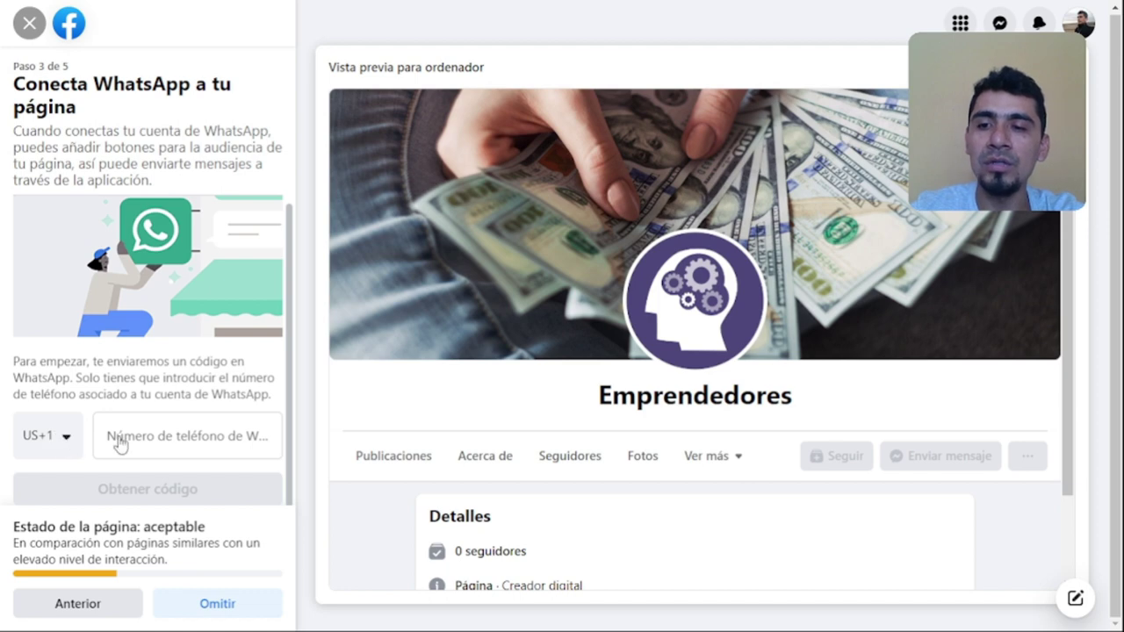
left_click(54, 441)
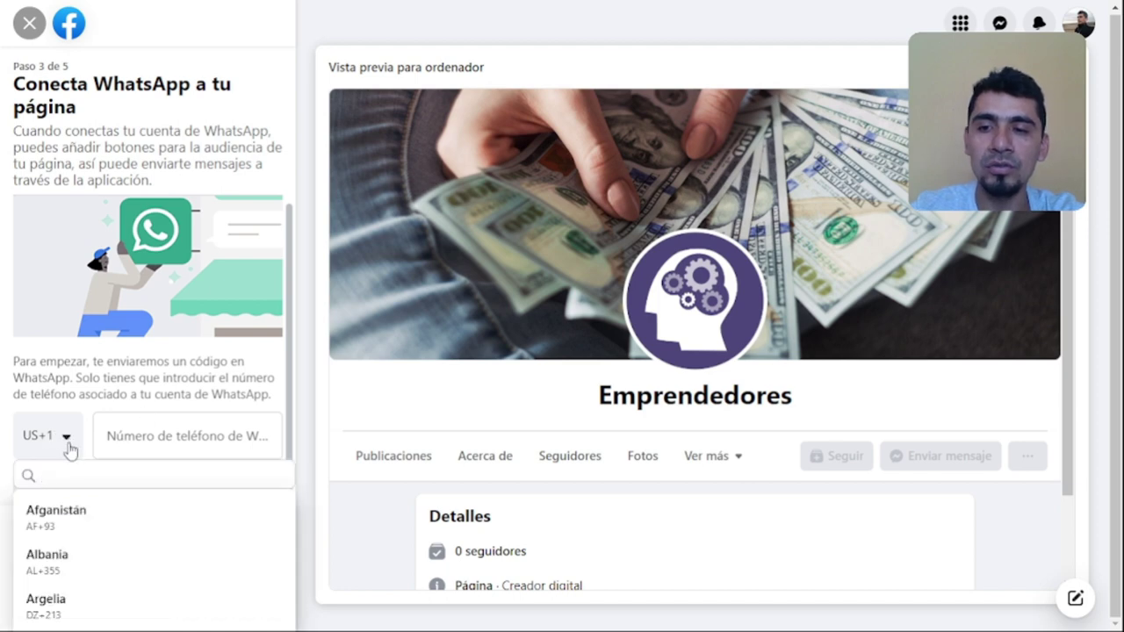
left_click(70, 449)
left_click(68, 446)
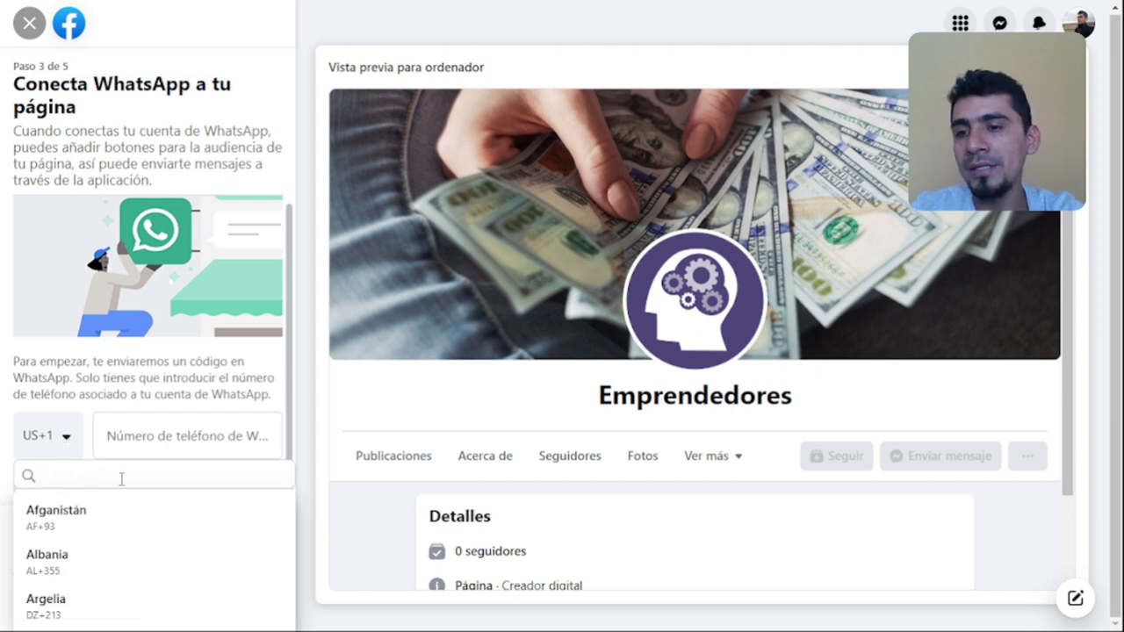
left_click(69, 445)
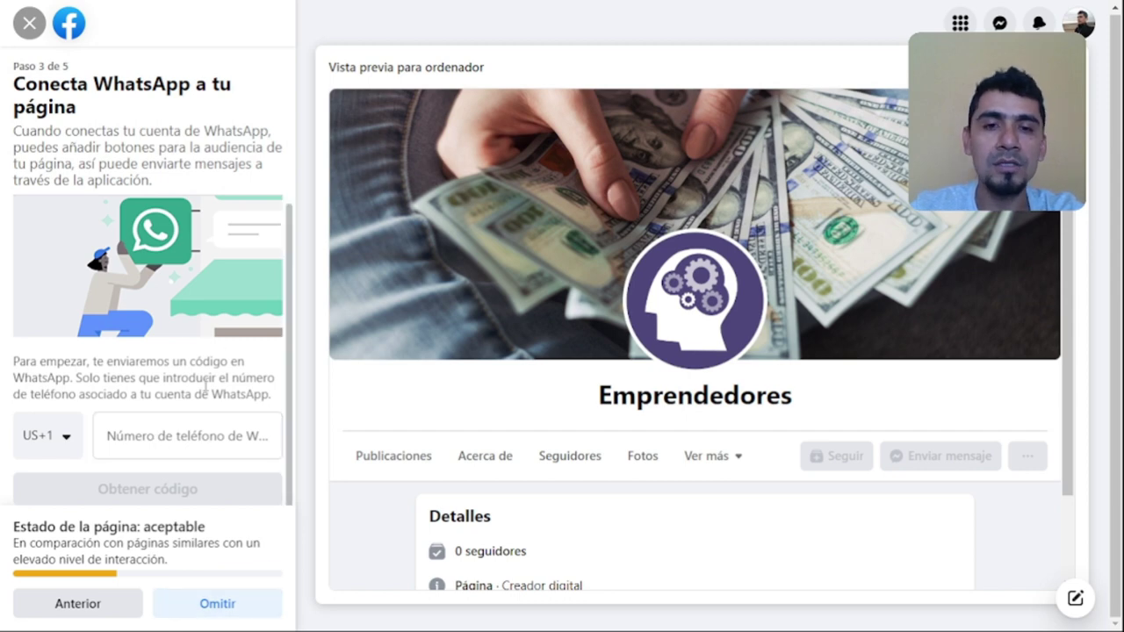
scroll(210, 602, "up", 1)
Skip connecting WhatsApp and inviting friends, and finish the page setup with notifications and marketing emails left enabled
left_click(211, 602)
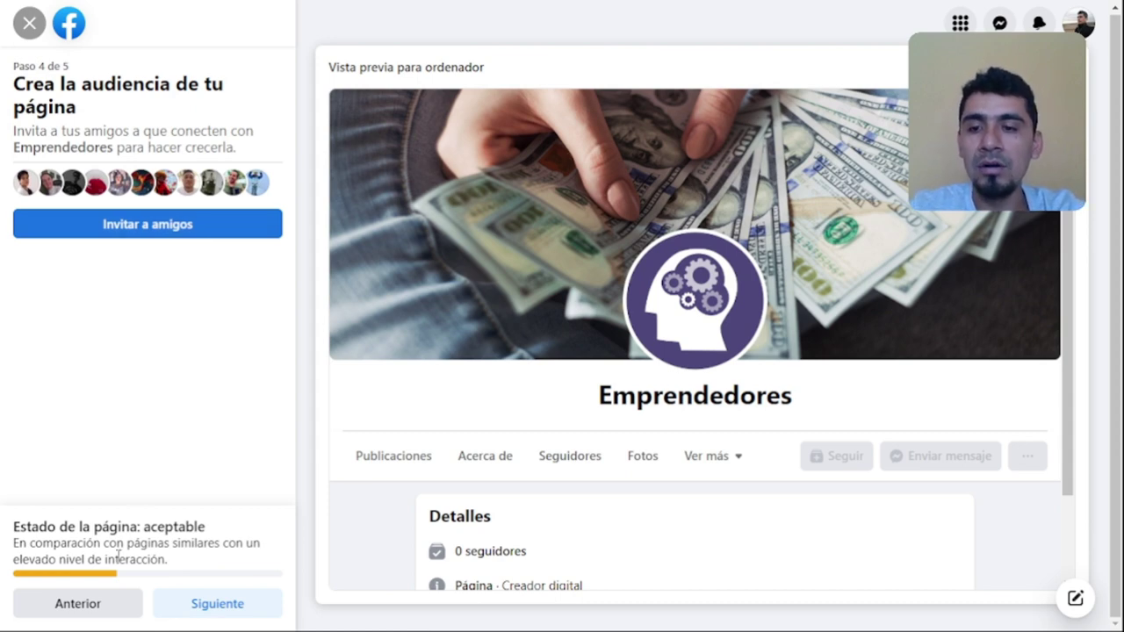
left_click(224, 606)
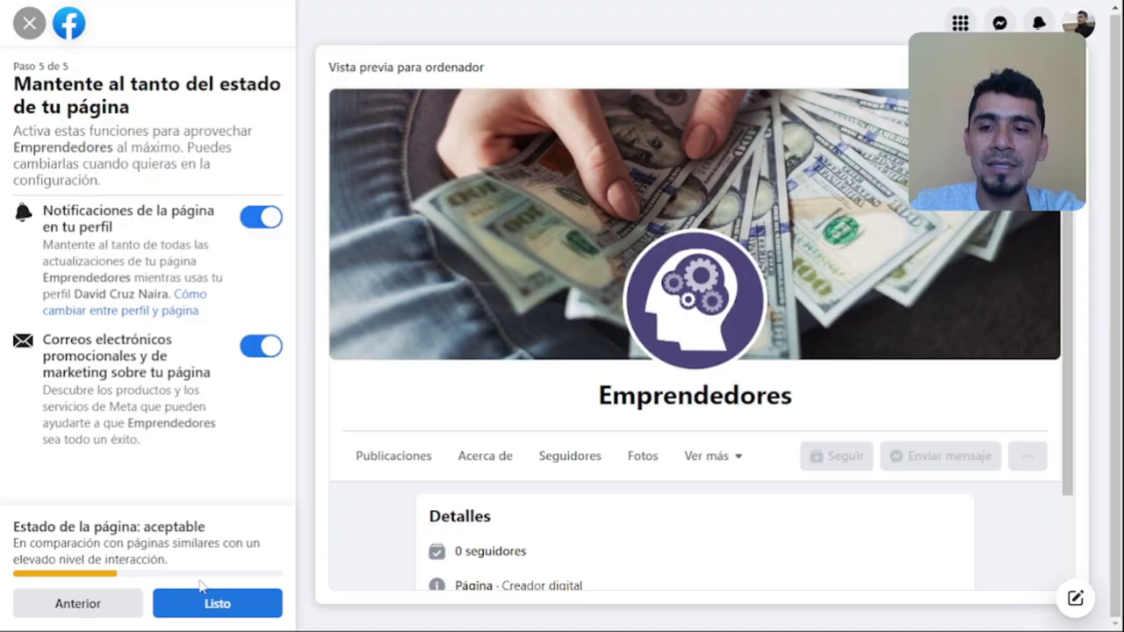
left_click(218, 603)
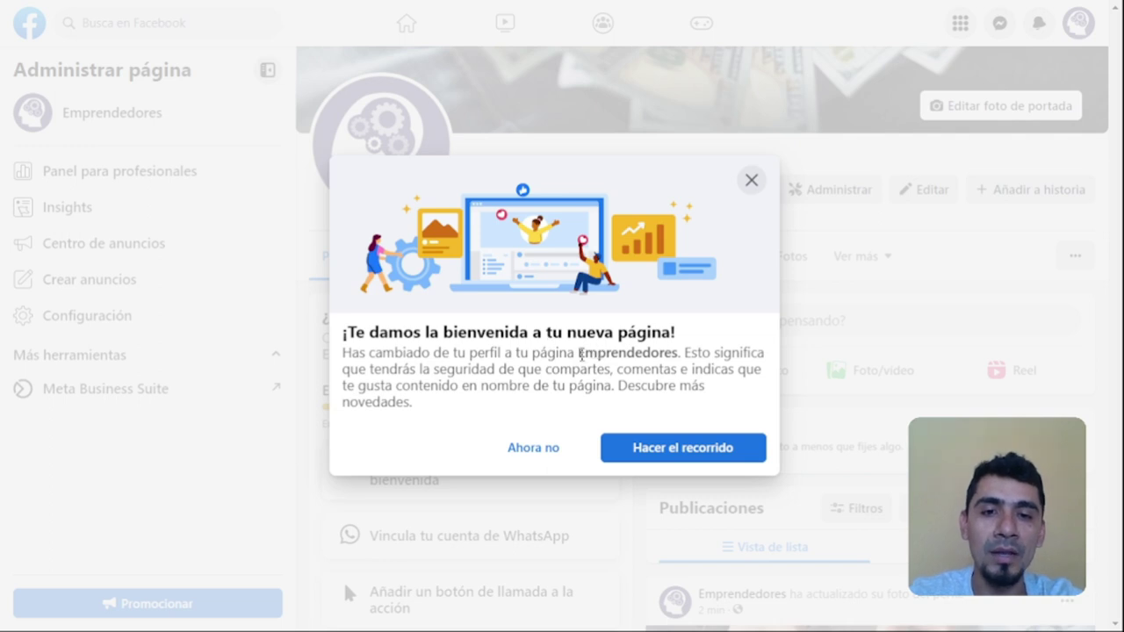
Dismiss the new page's welcome message and the tip about starting the page tour
left_click_drag(581, 354, 683, 353)
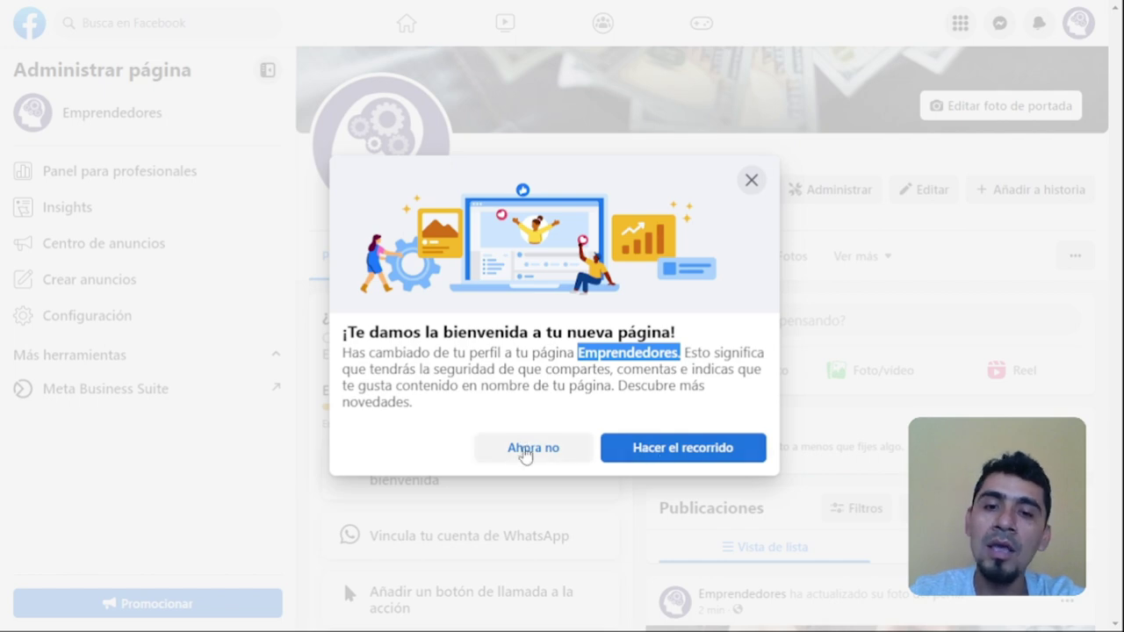
left_click(752, 182)
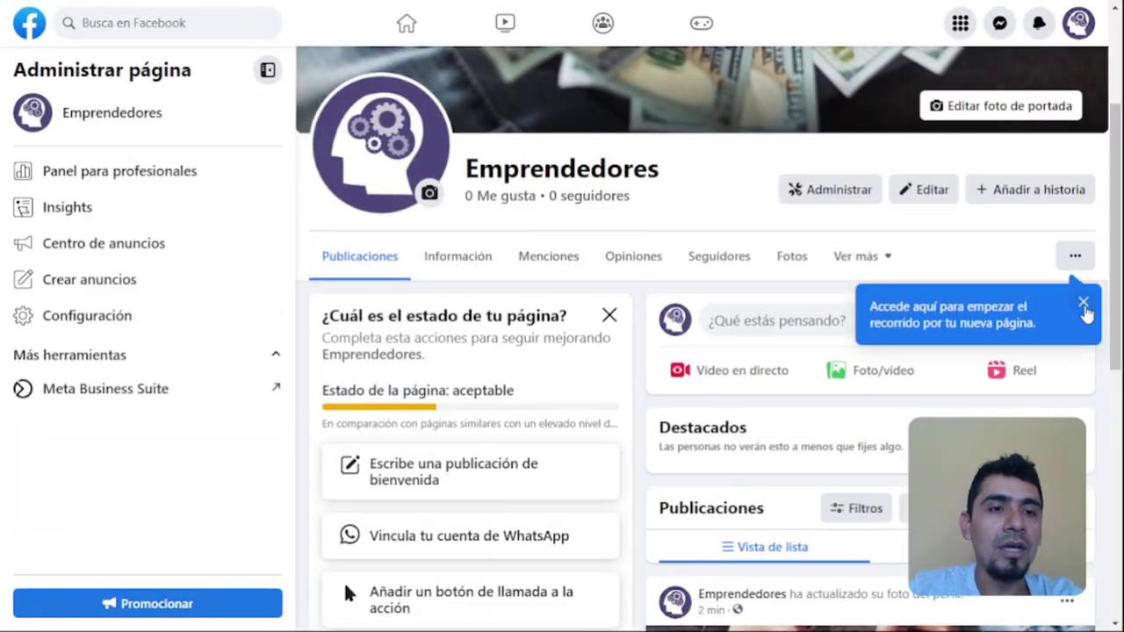
left_click(1084, 300)
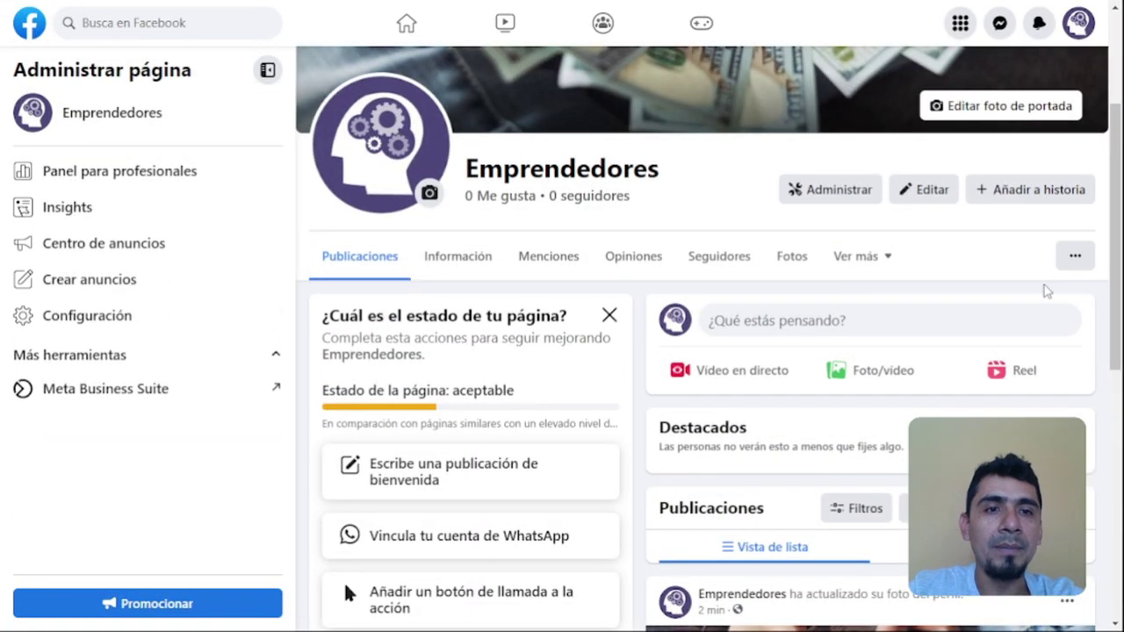
Hide the page management menu so that the Emprendedores page is shown at full width
scroll(878, 264, "up", 3)
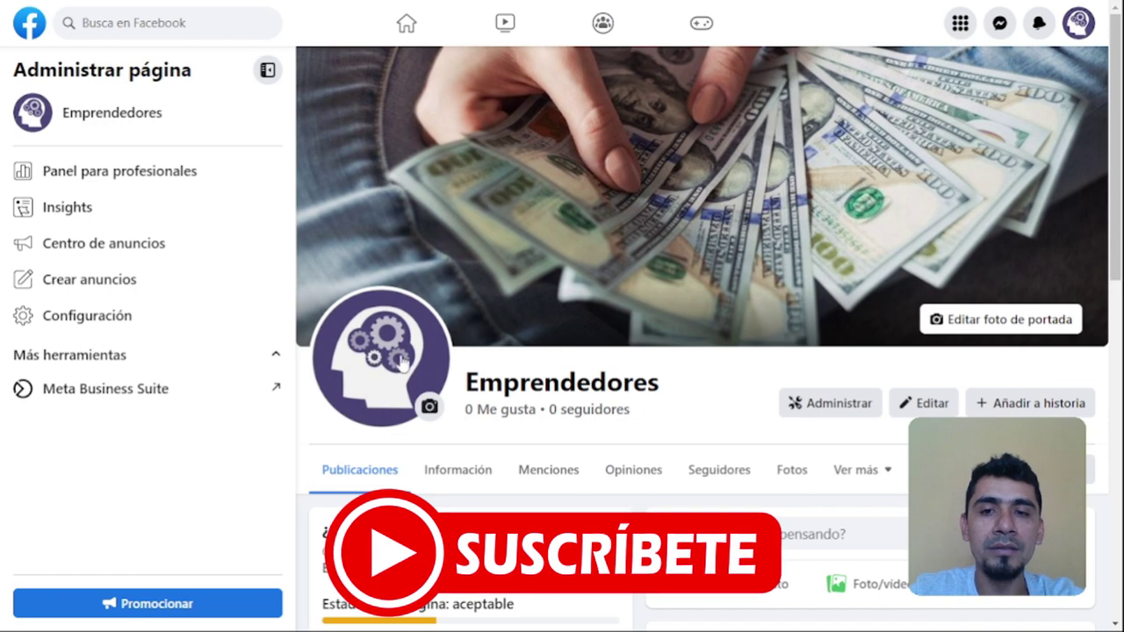
left_click(268, 71)
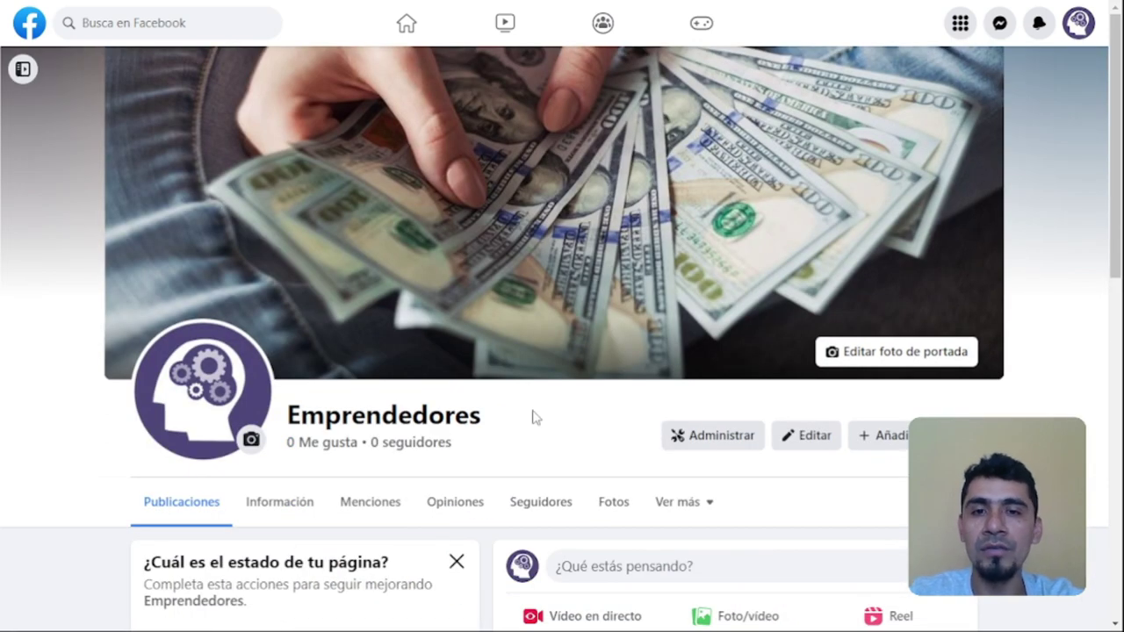
scroll(536, 419, "down", 2)
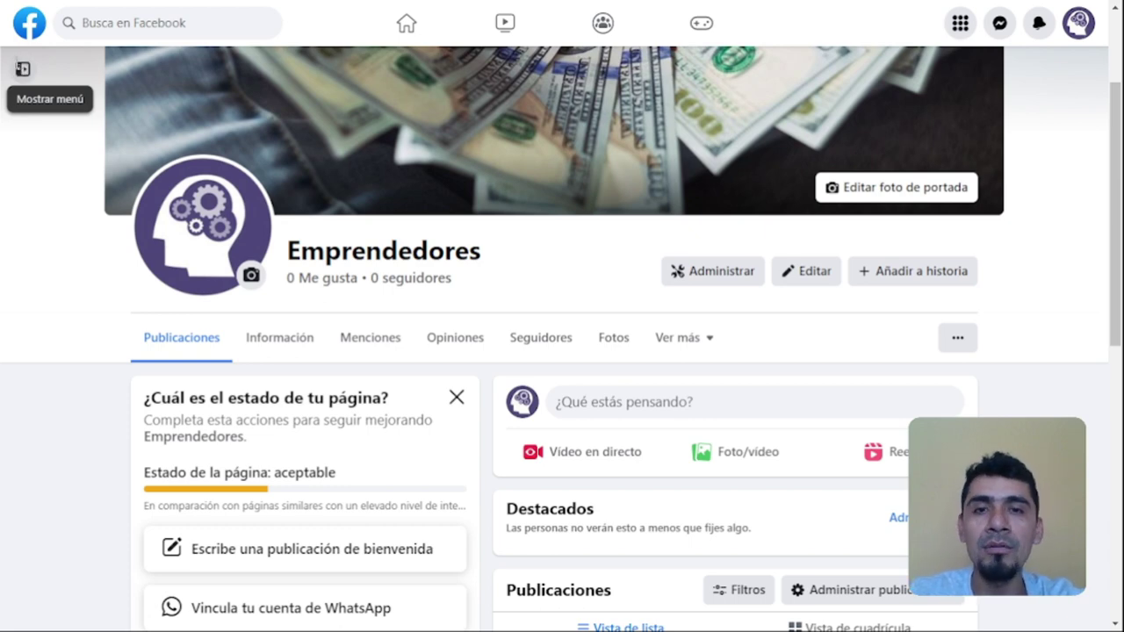
left_click(22, 68)
left_click(266, 70)
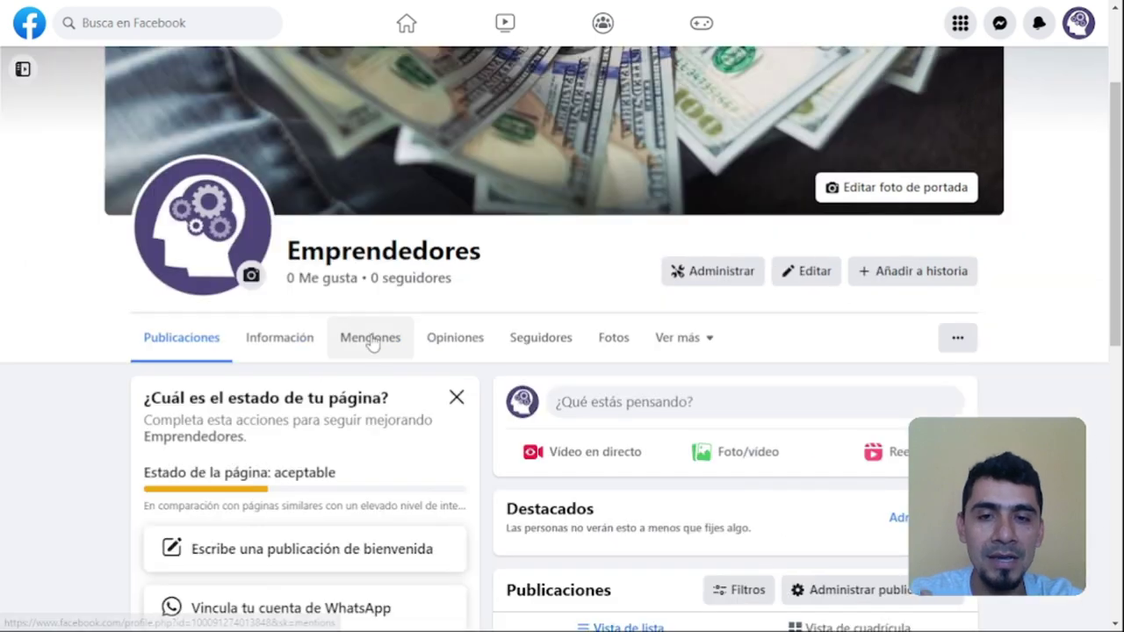
Reposition the cover photo lower in its frame so more of the hands shows, and save the new position
scroll(453, 301, "up", 2)
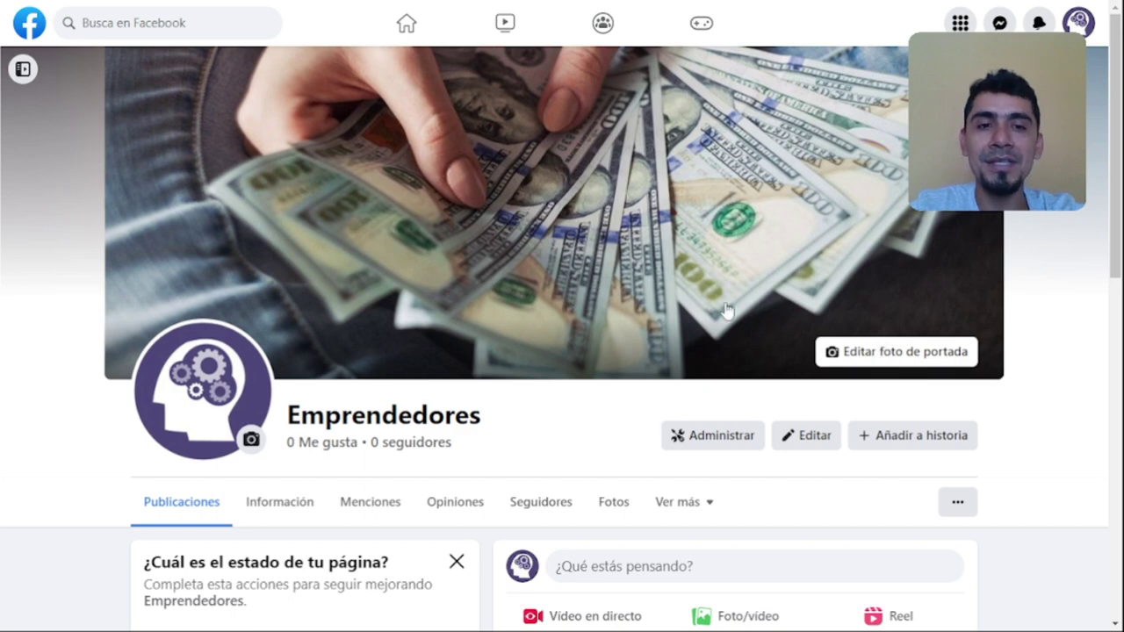
left_click(871, 351)
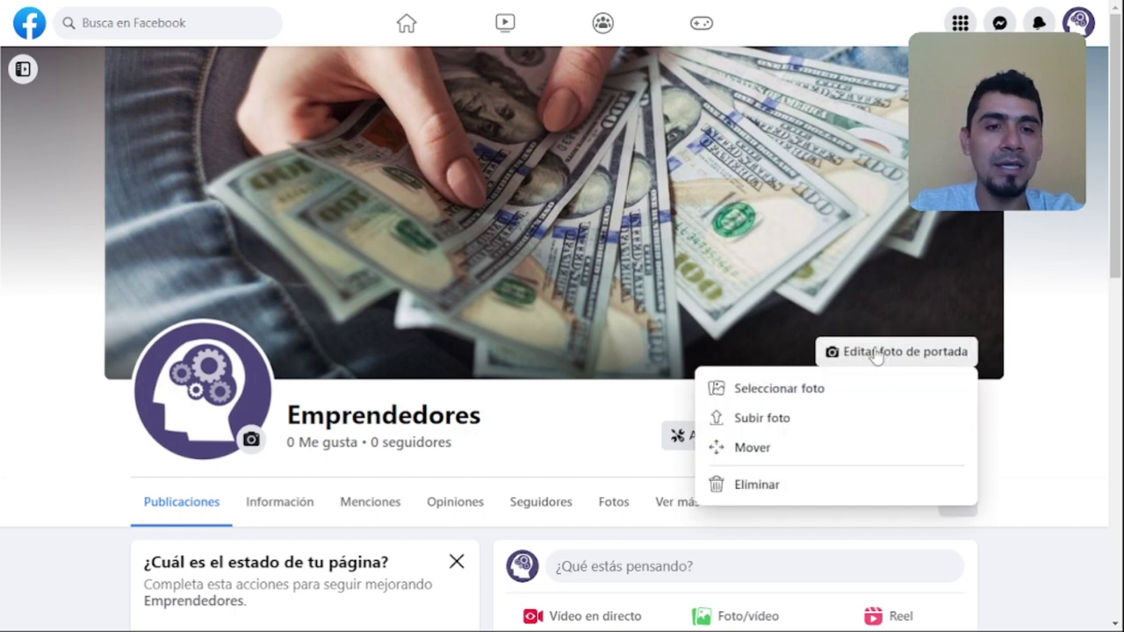
left_click(747, 447)
left_click_drag(602, 246, 690, 273)
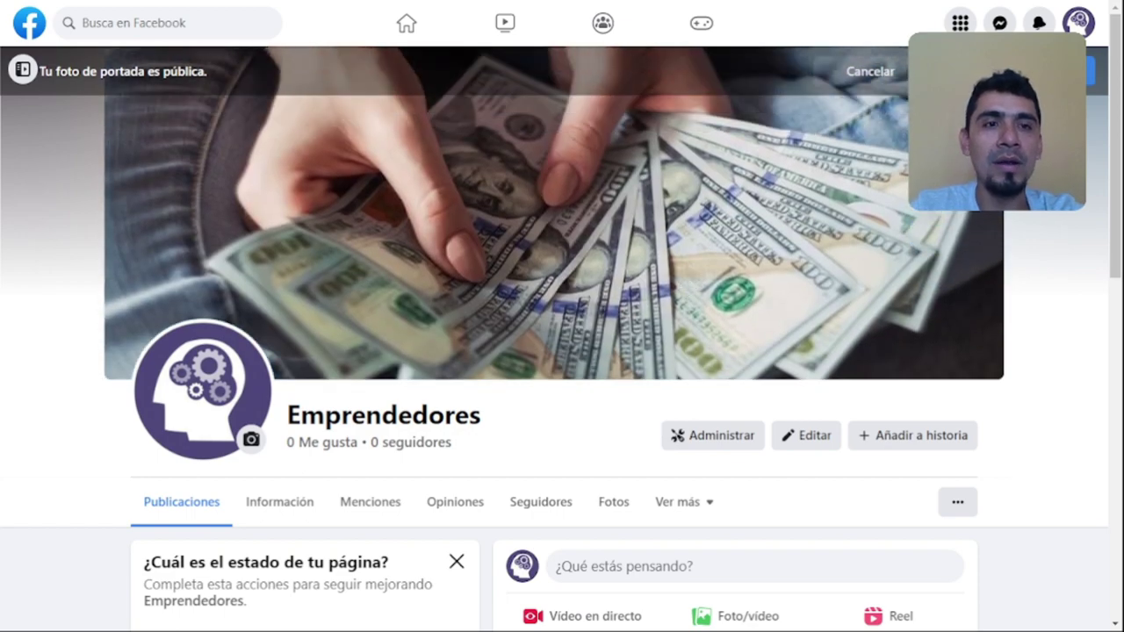
left_click(1054, 71)
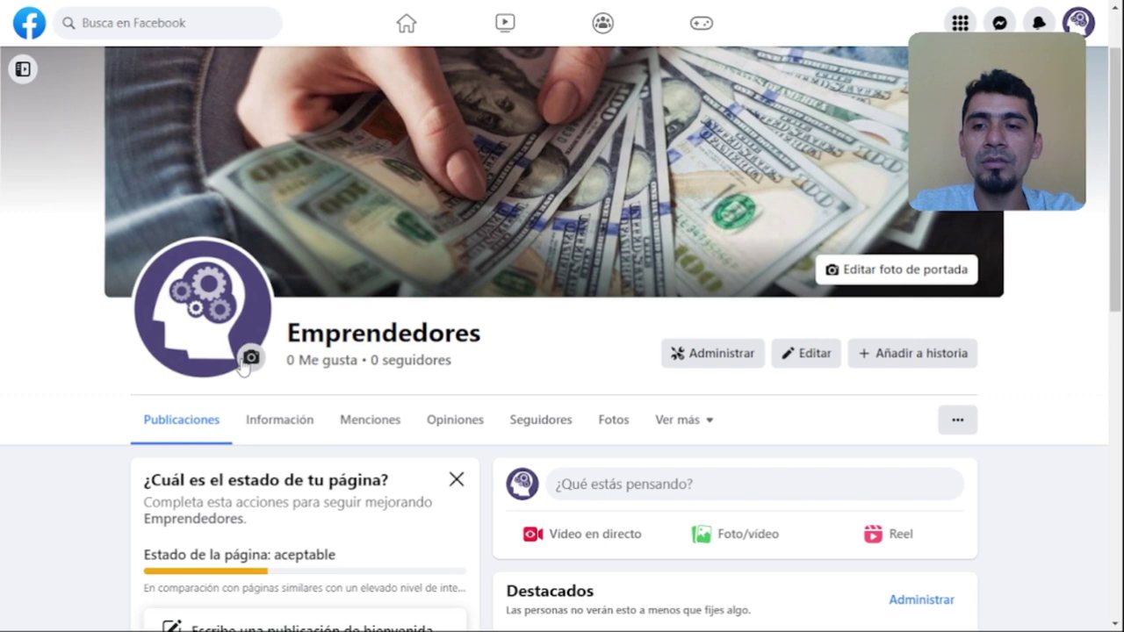
Try adjusting the zoom of the profile photo's thumbnail, and leave the photo update without saving
left_click(250, 358)
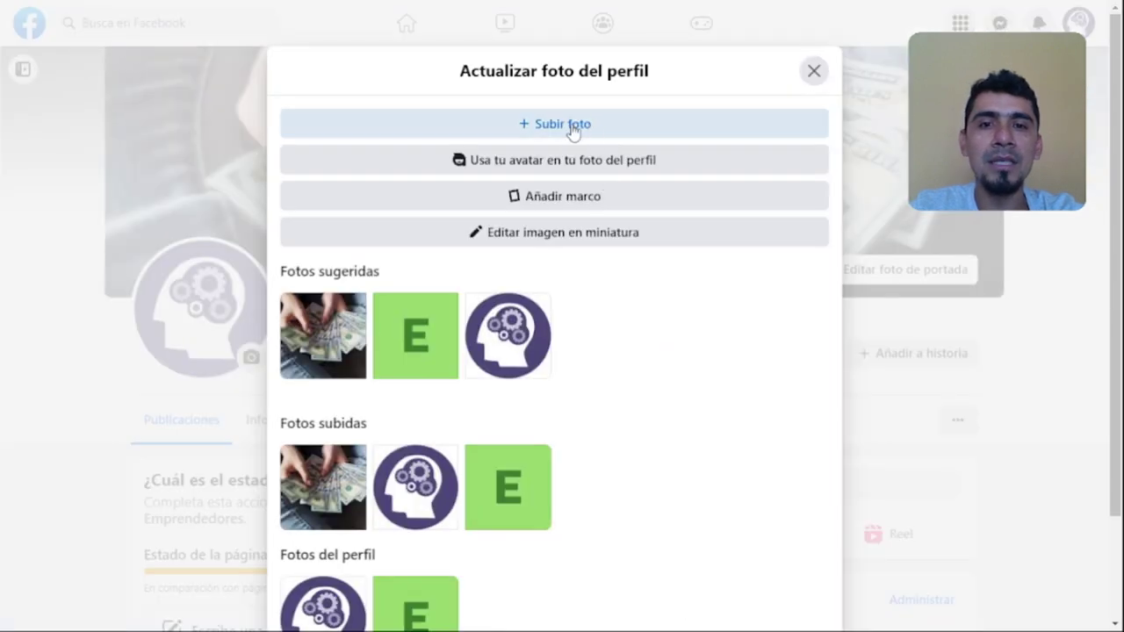
left_click(584, 235)
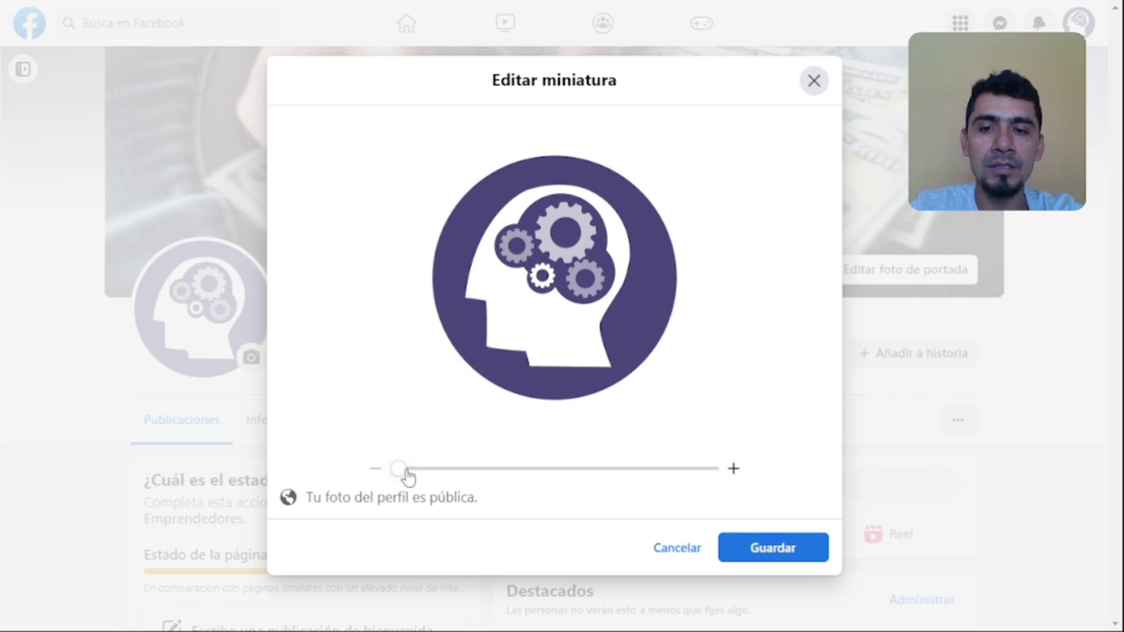
left_click_drag(406, 476, 311, 484)
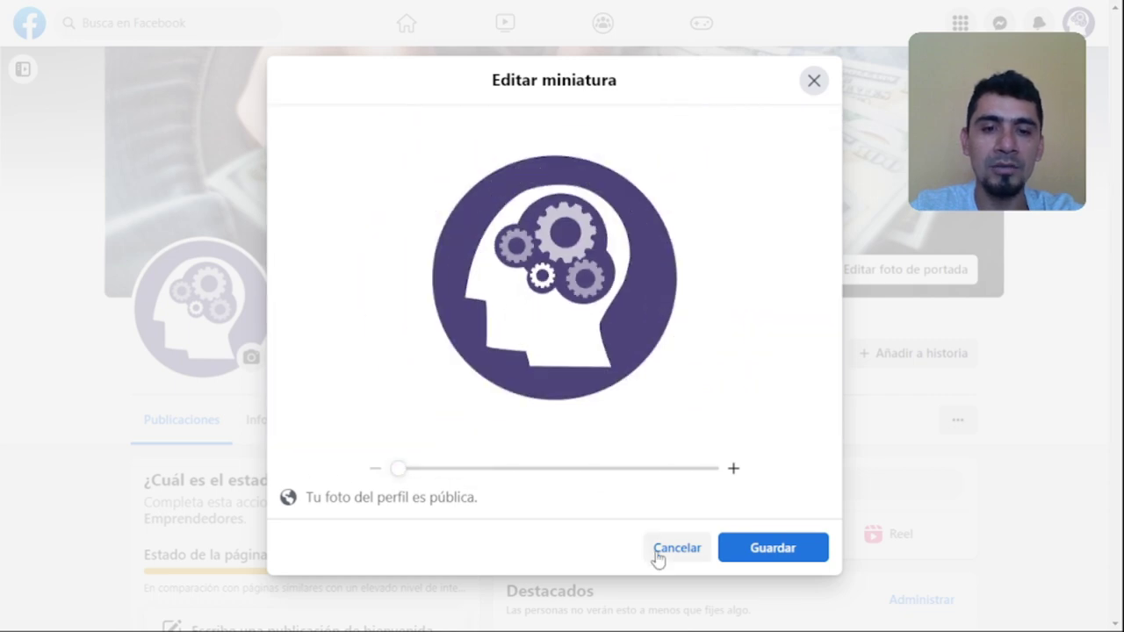
left_click(658, 553)
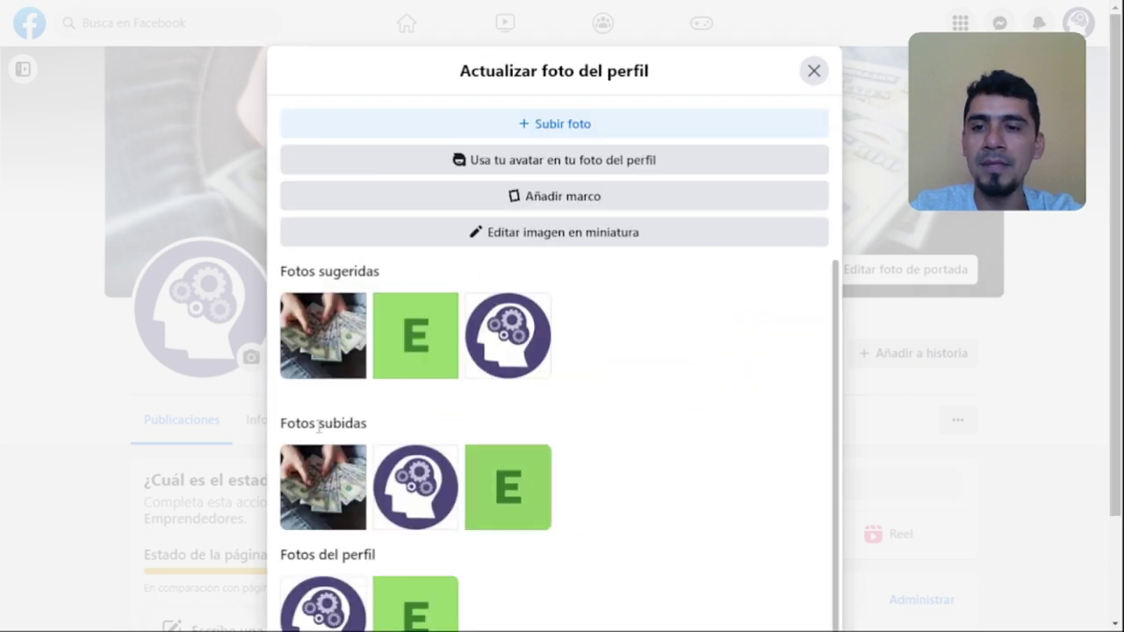
left_click(815, 72)
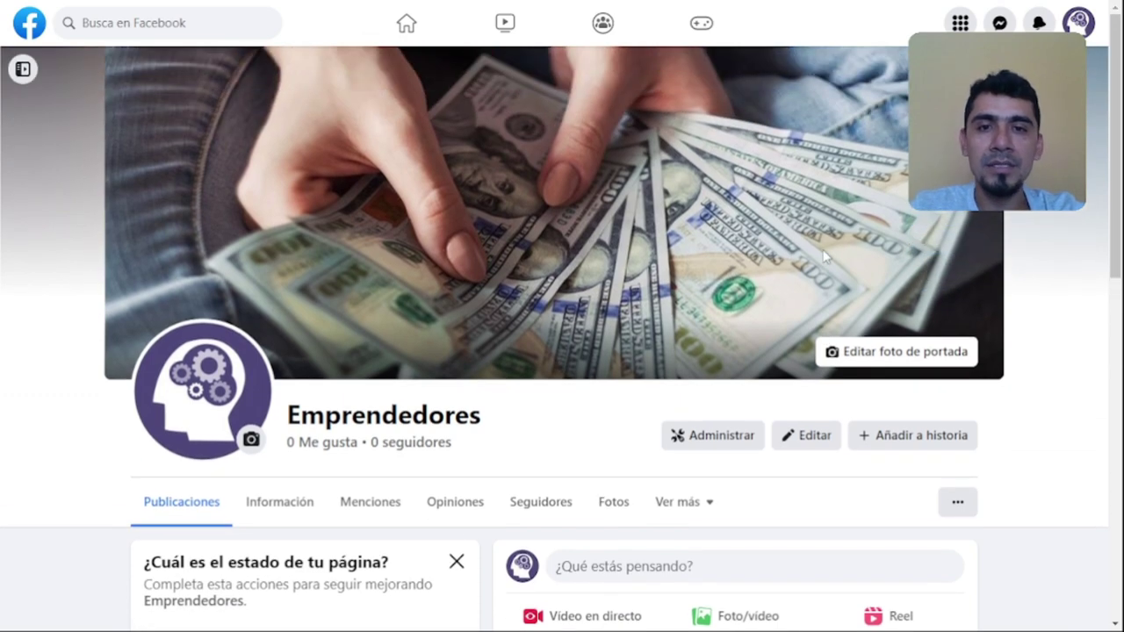
Open the page's presentation text in the details section to check its character limit, and cancel without adding any text
scroll(464, 316, "down", 4)
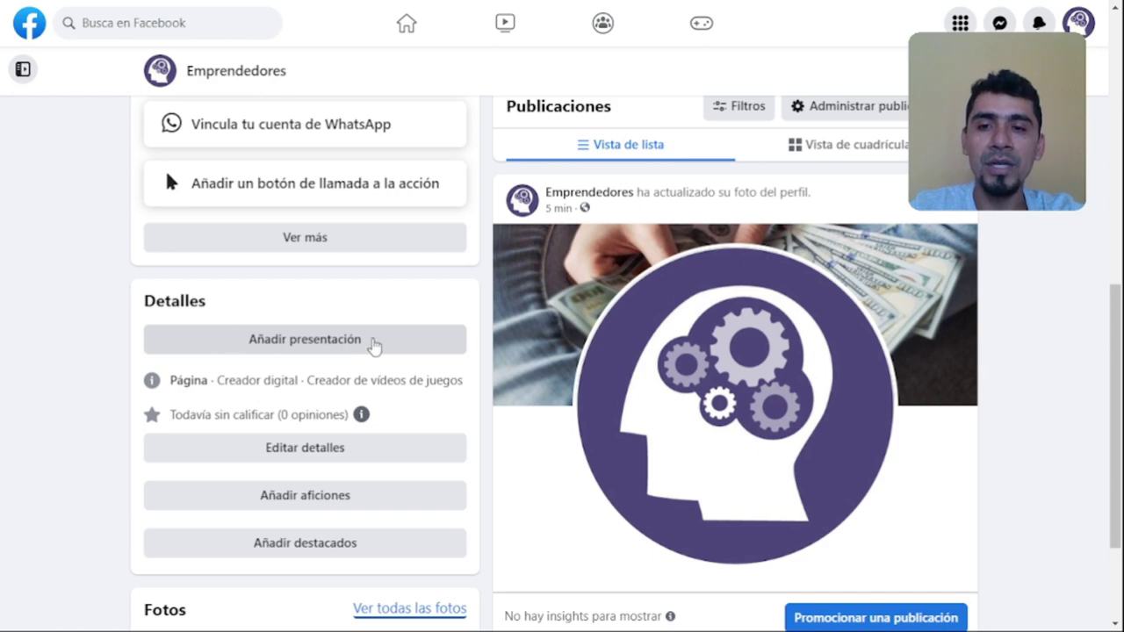
left_click(374, 346)
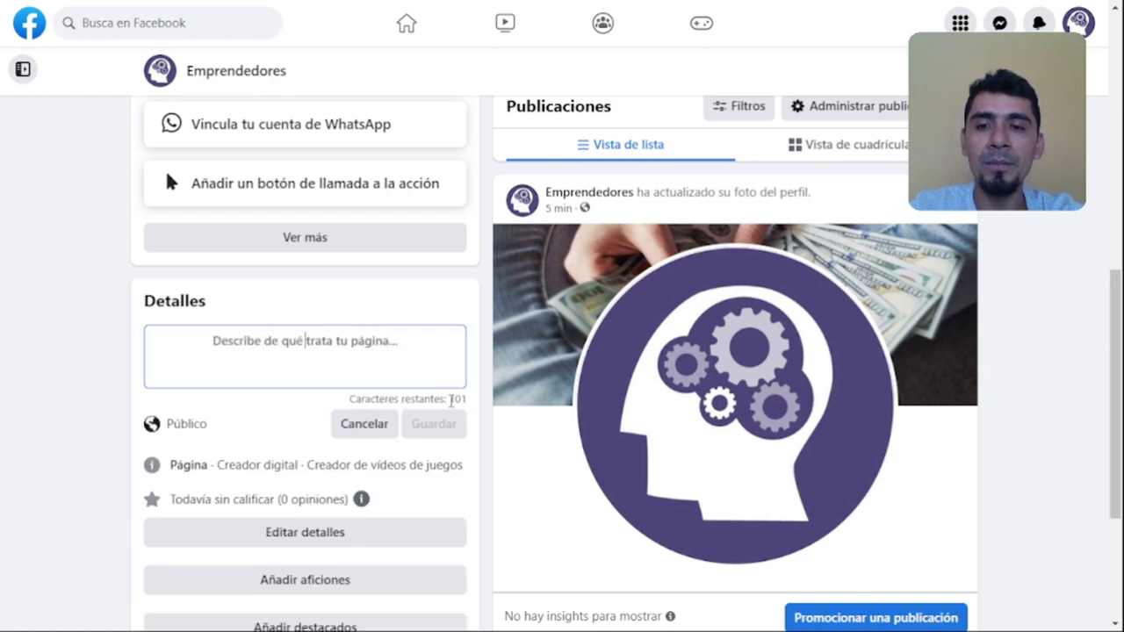
double_click(453, 399)
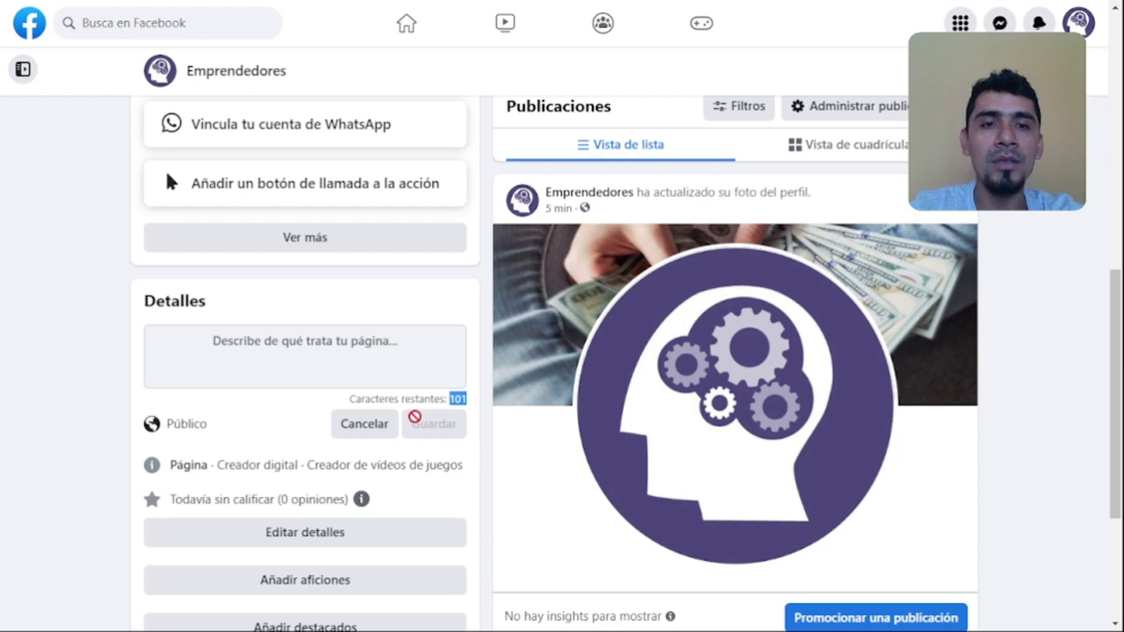
left_click(369, 434)
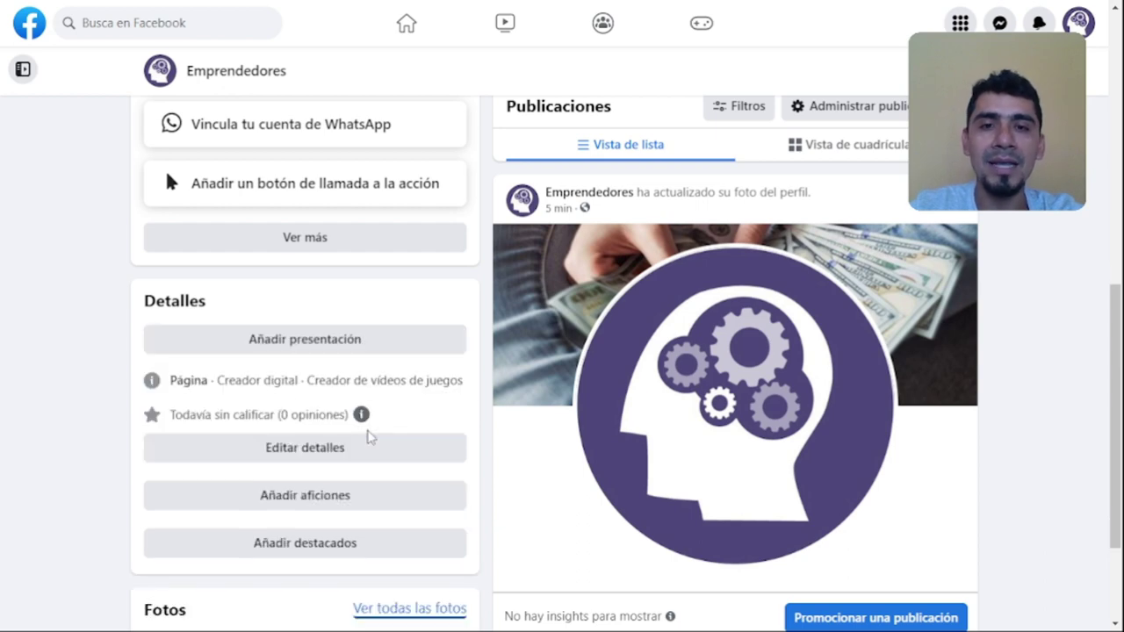
scroll(531, 330, "up", 5)
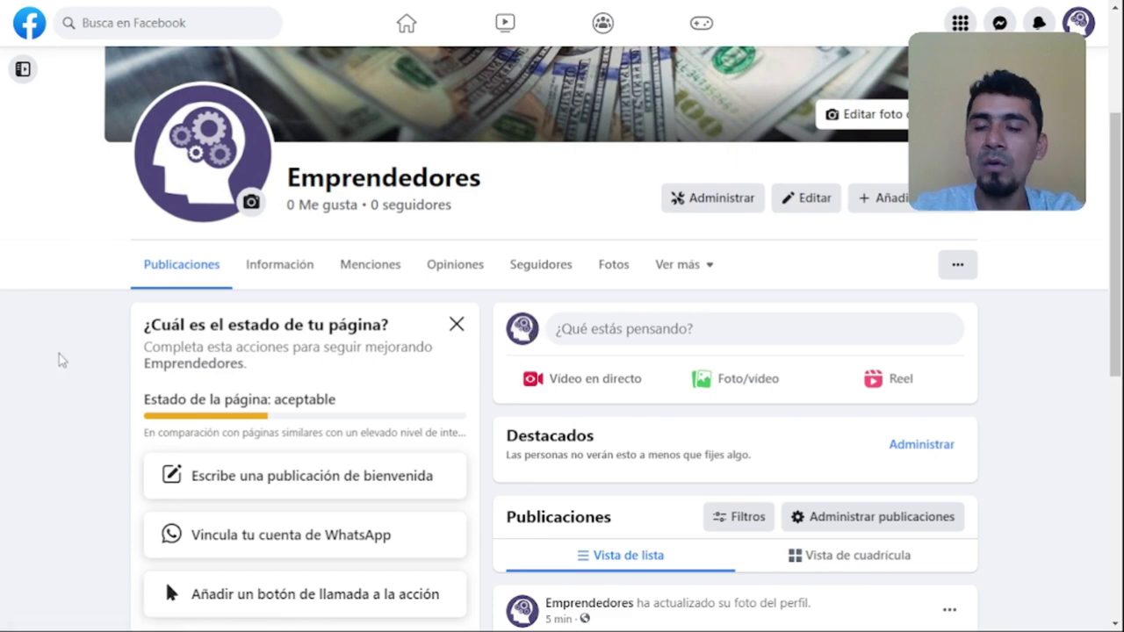
scroll(351, 413, "down", 3)
scroll(352, 381, "up", 3)
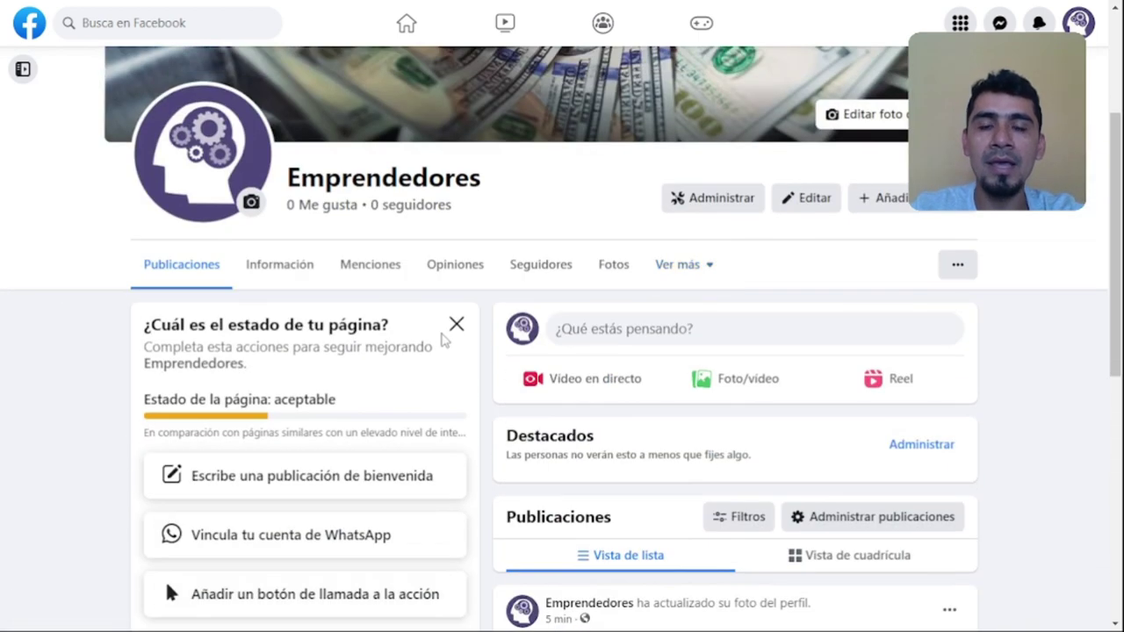
scroll(457, 333, "up", 2)
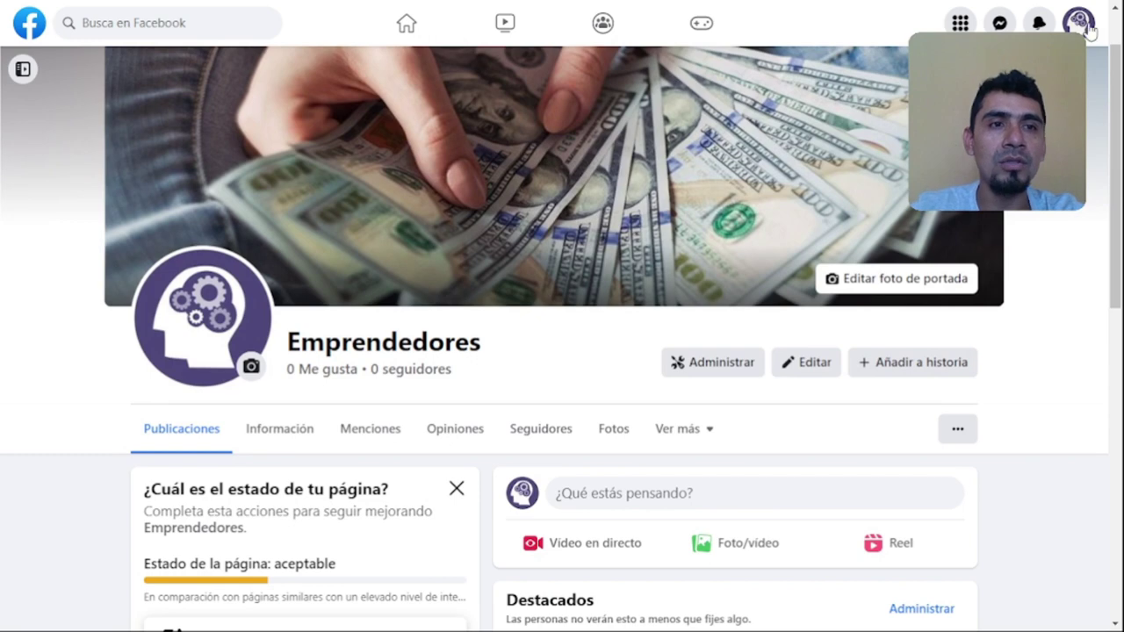
Open the general settings of the Emprendedores page
left_click(1082, 24)
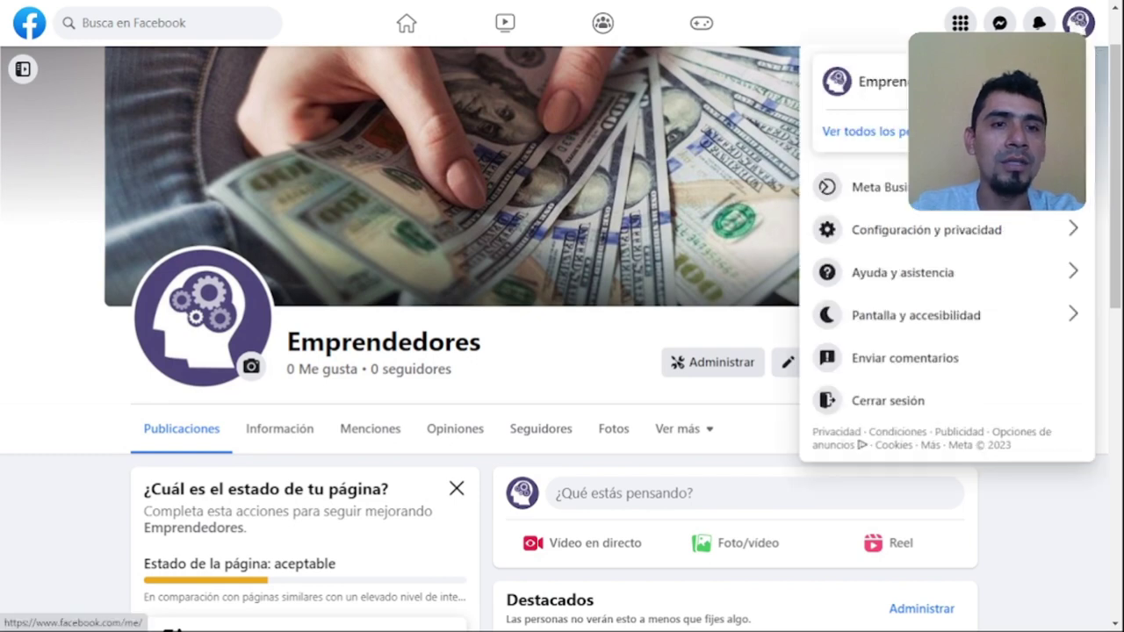
left_click(932, 244)
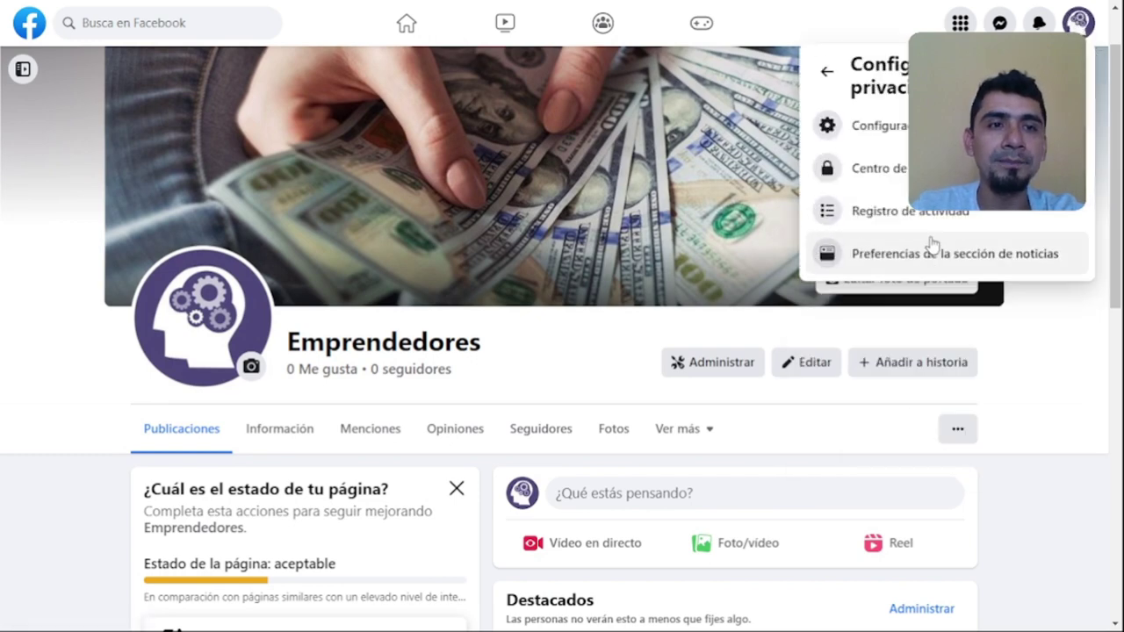
left_click(879, 149)
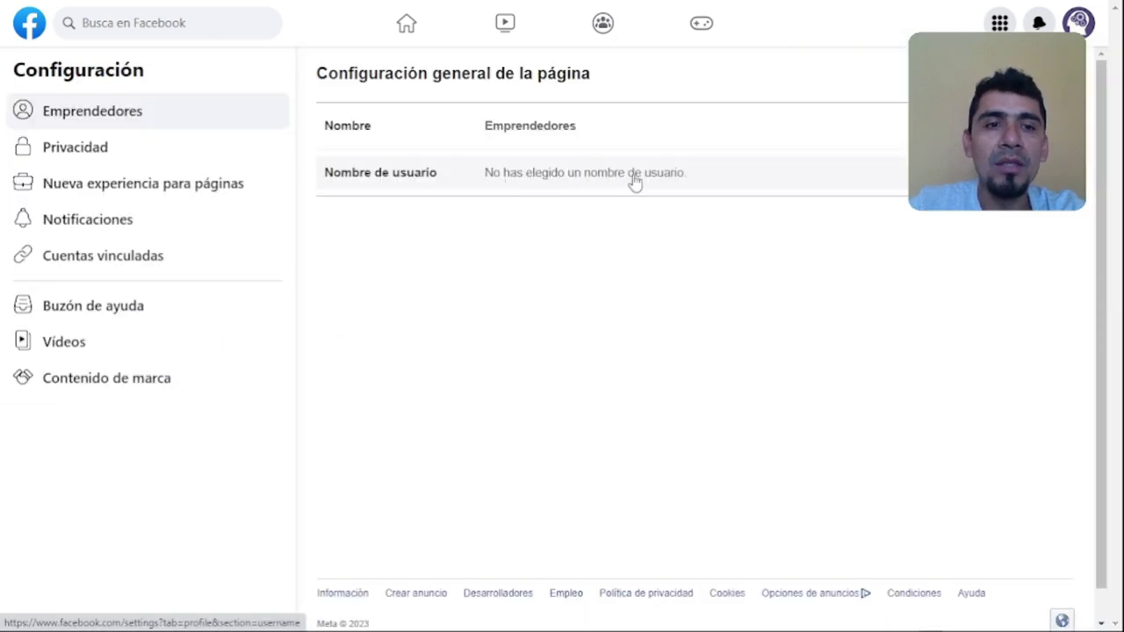
Open the page's username for editing, and cancel without entering one
left_click(635, 181)
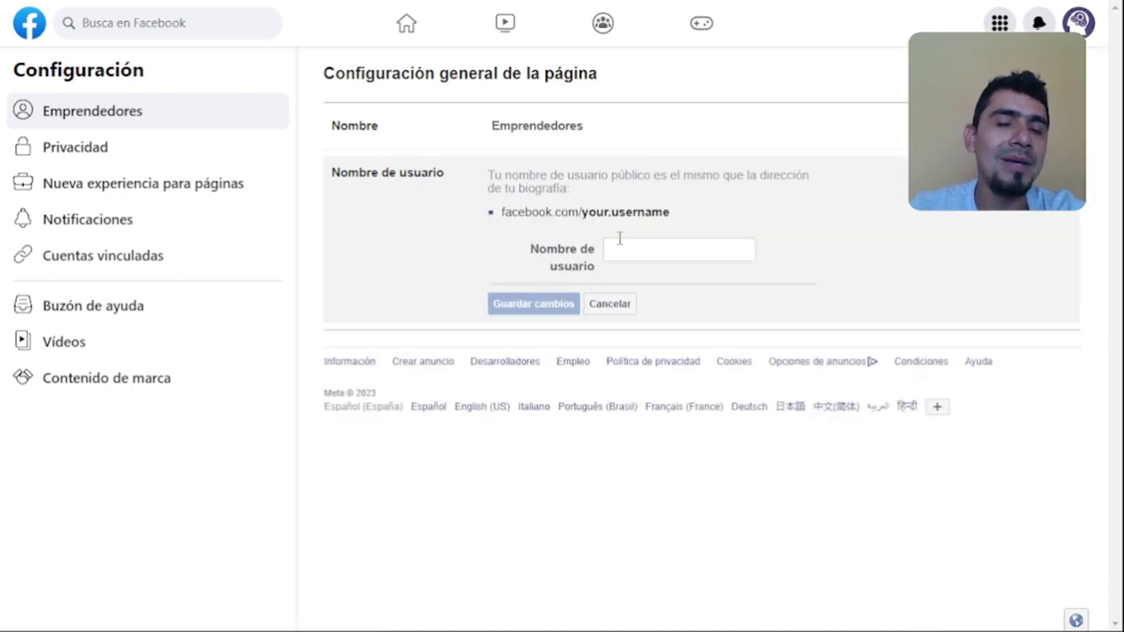
left_click(628, 252)
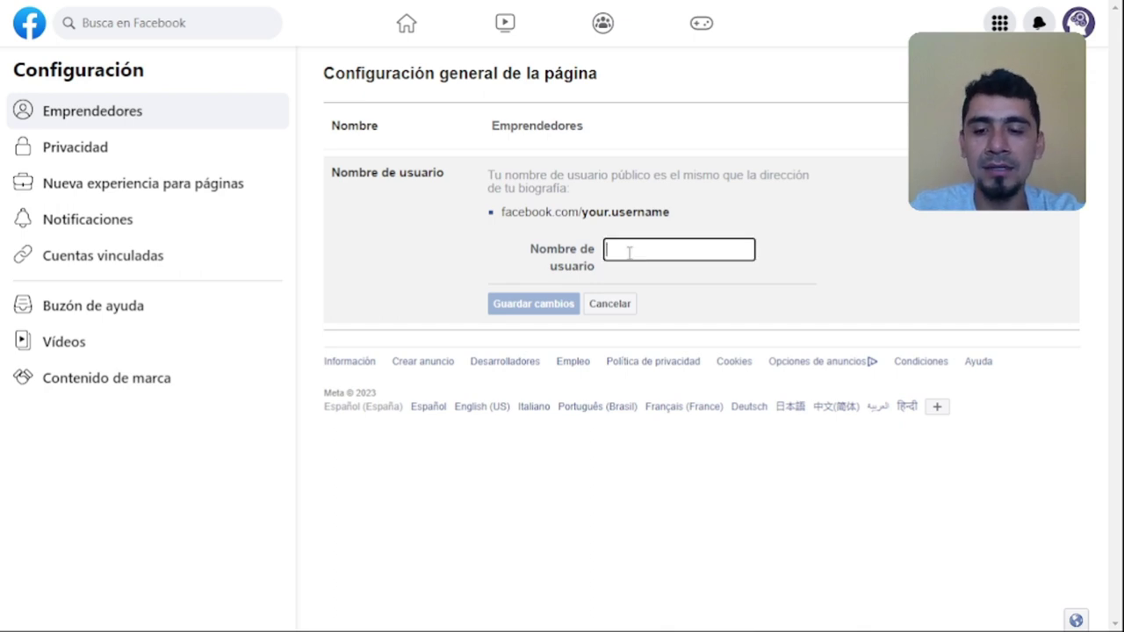
left_click(632, 248)
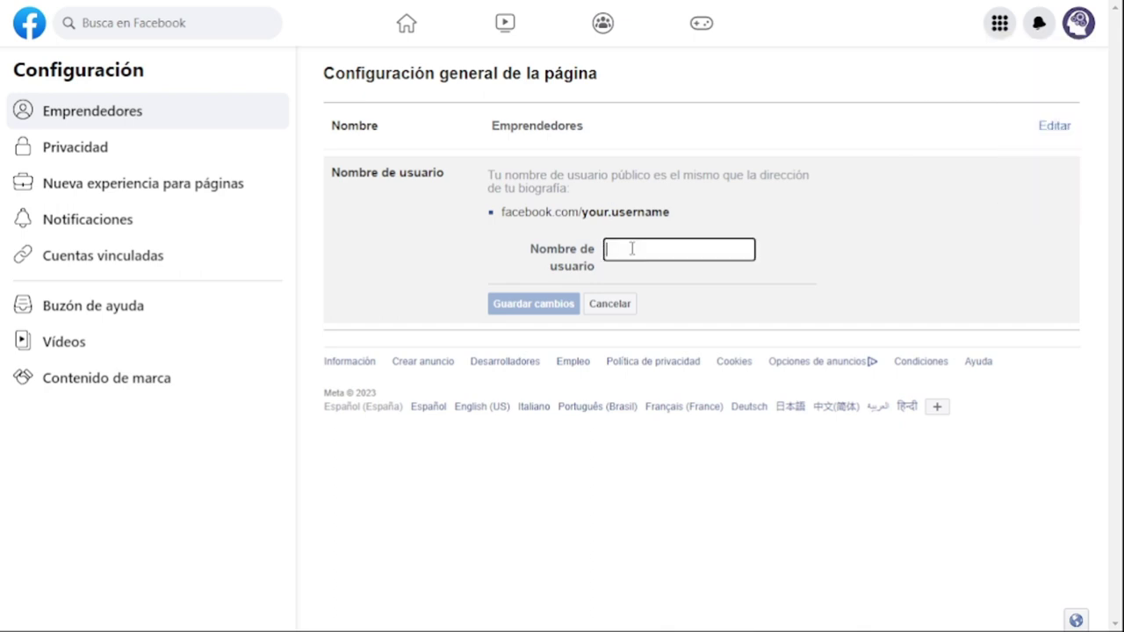
left_click(621, 307)
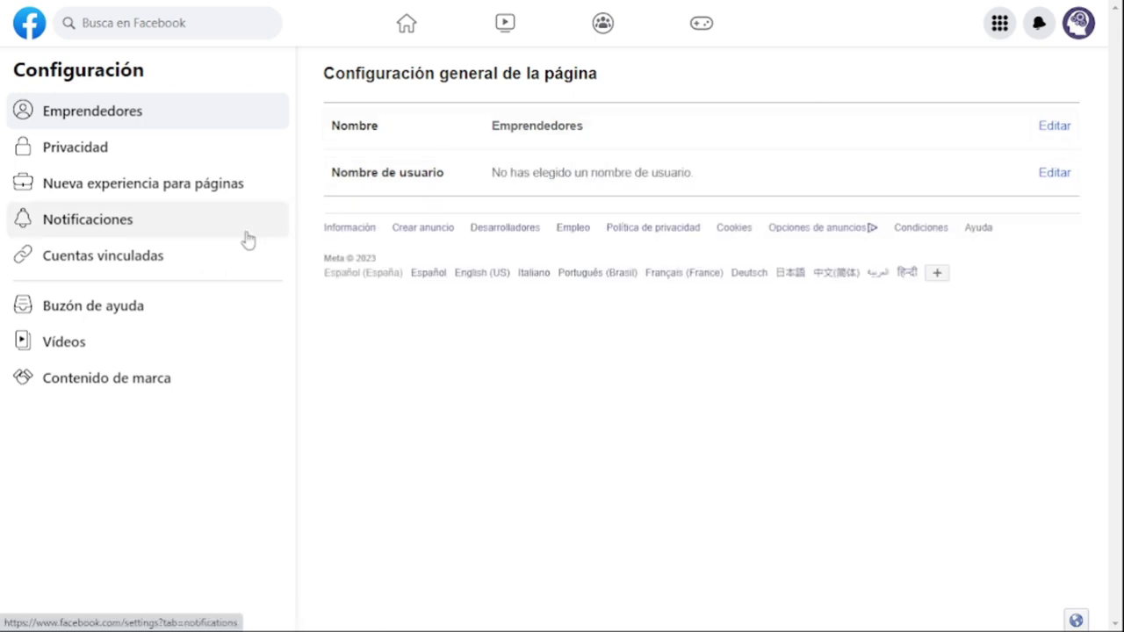
In the privacy settings for page and tagging, restrict who can post on the page to Solo yo and save
left_click(101, 149)
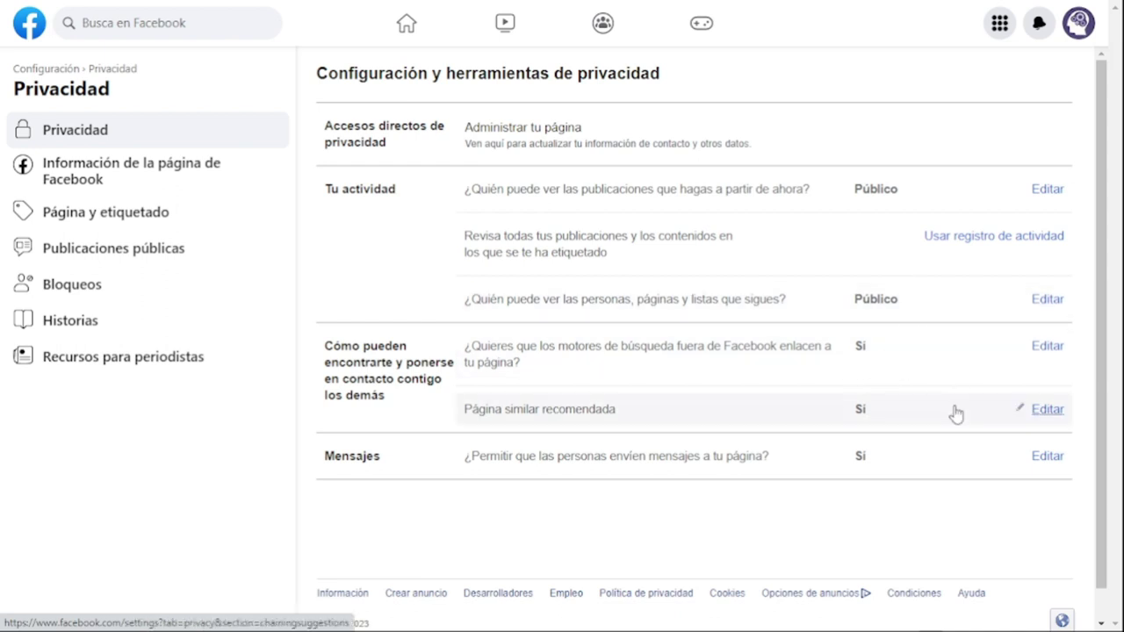
left_click(123, 214)
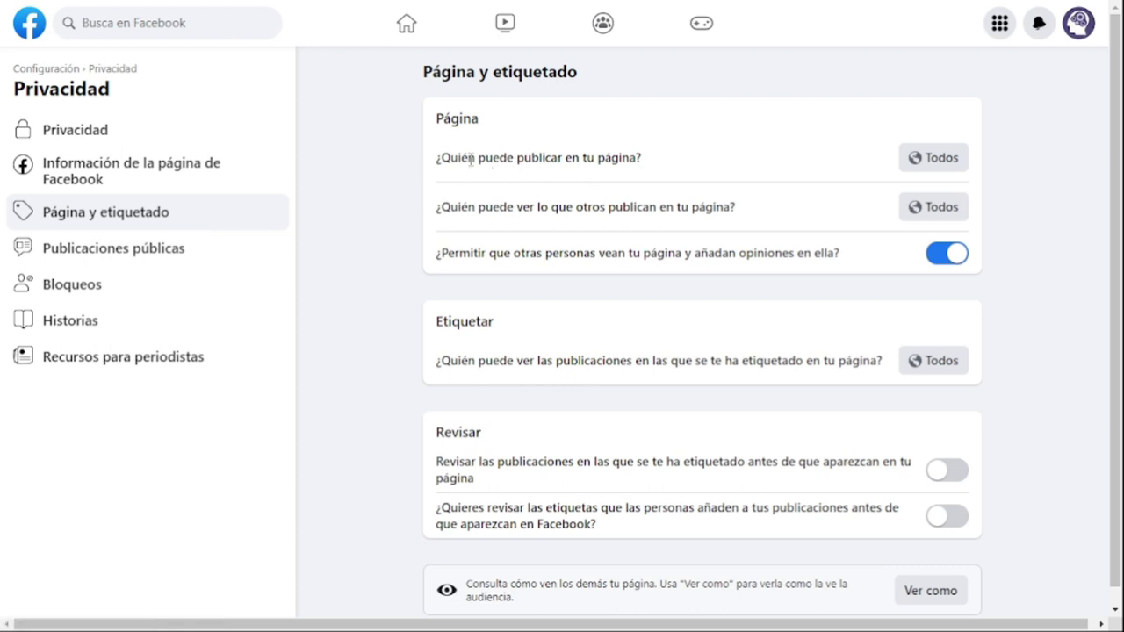
left_click_drag(470, 159, 662, 170)
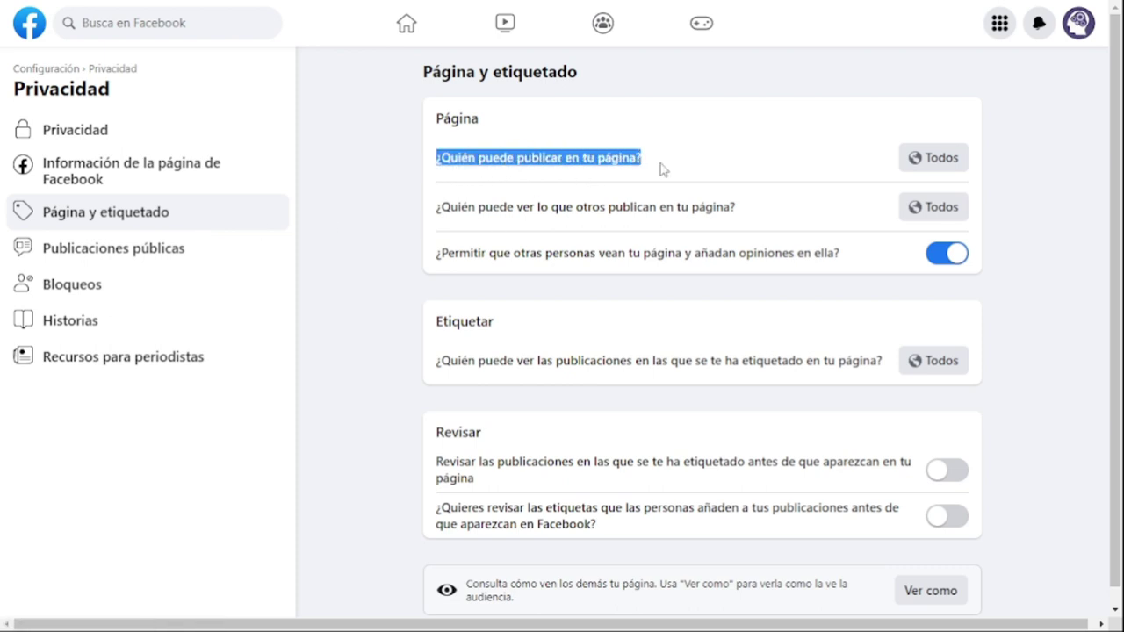
left_click(935, 167)
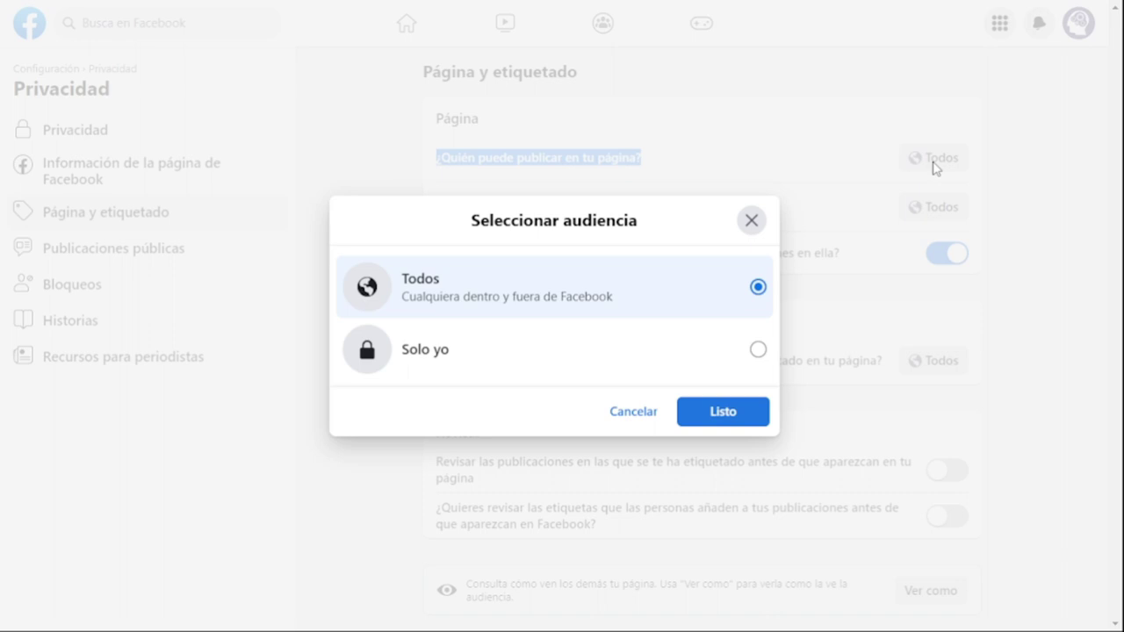
left_click(484, 361)
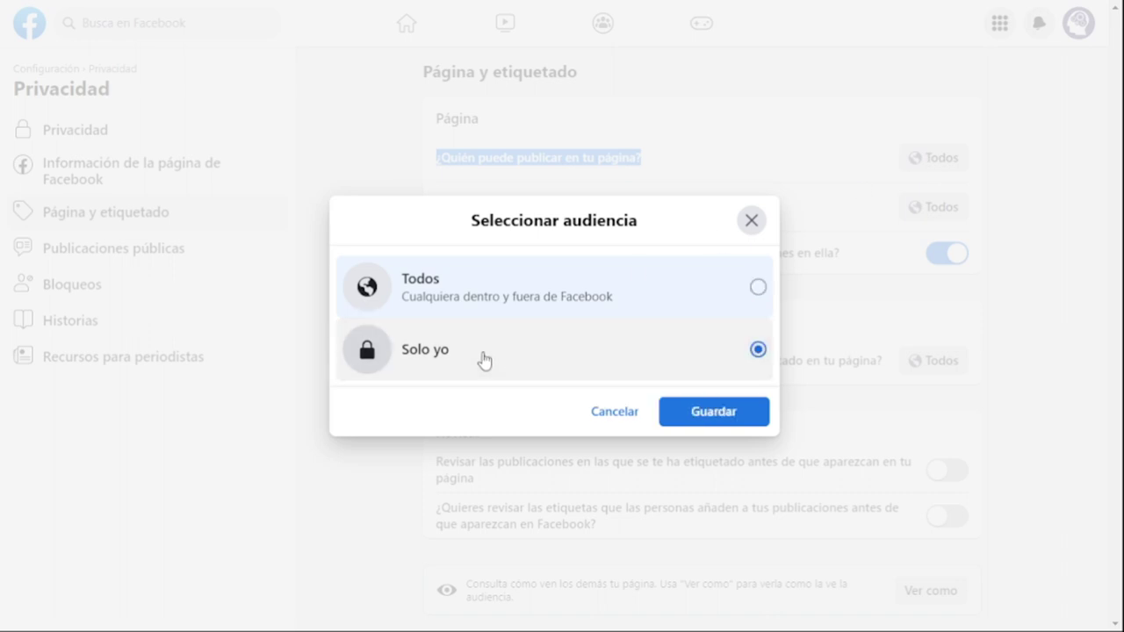
left_click(696, 411)
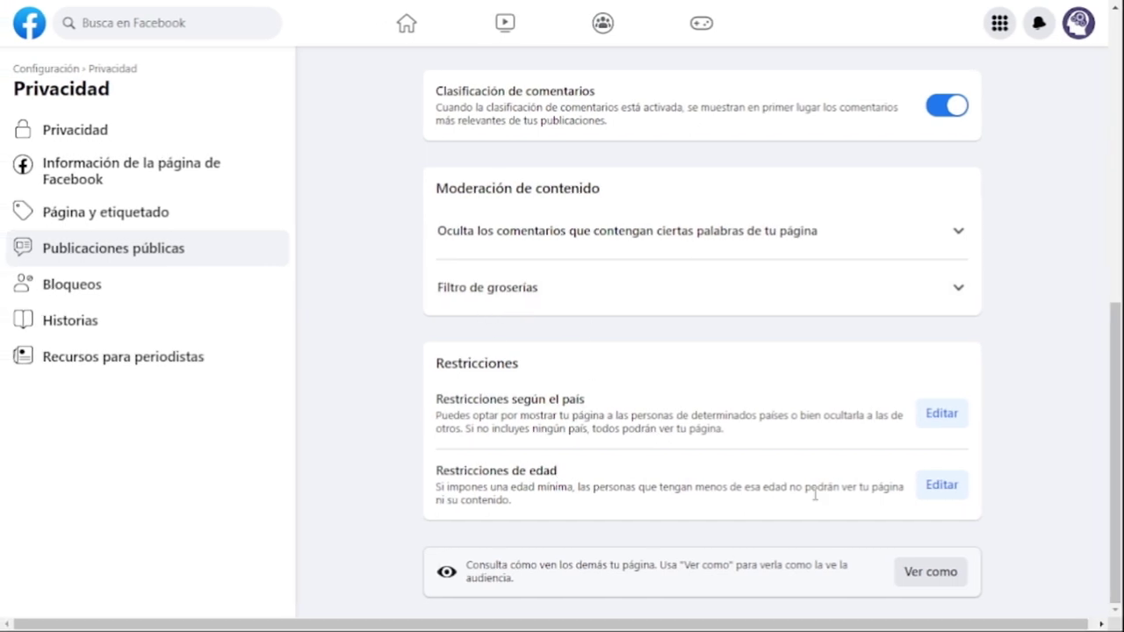
Set the page's age restriction in the public posts settings to Personas de 18 años o más and save it
left_click(956, 490)
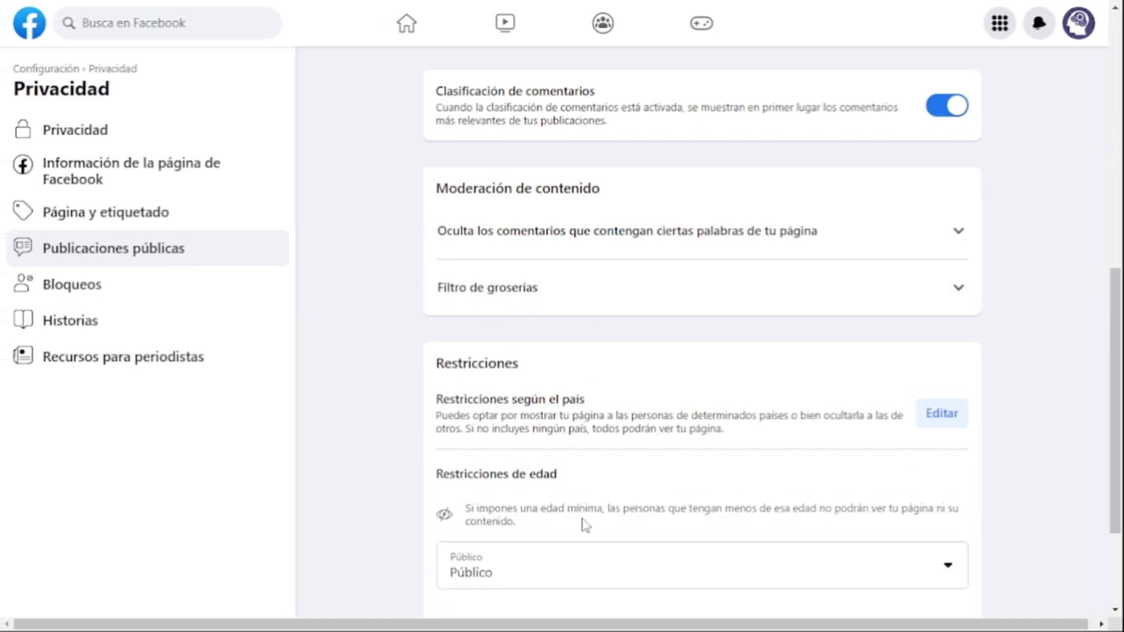
scroll(576, 491, "down", 2)
left_click(562, 406)
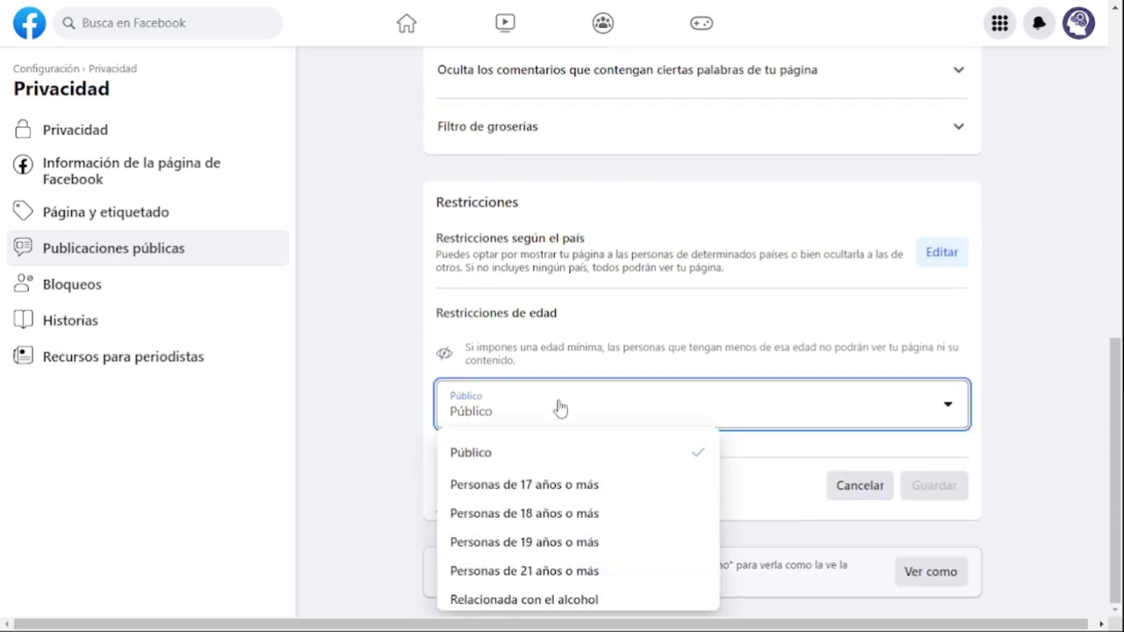
left_click(546, 518)
scroll(866, 446, "down", 2)
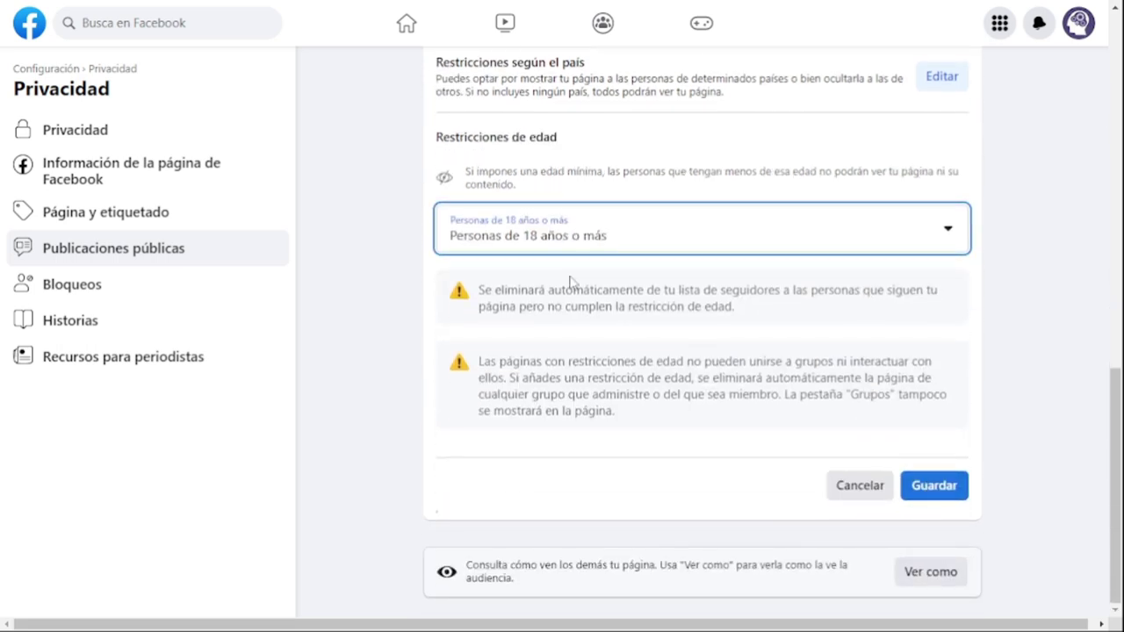
left_click(933, 485)
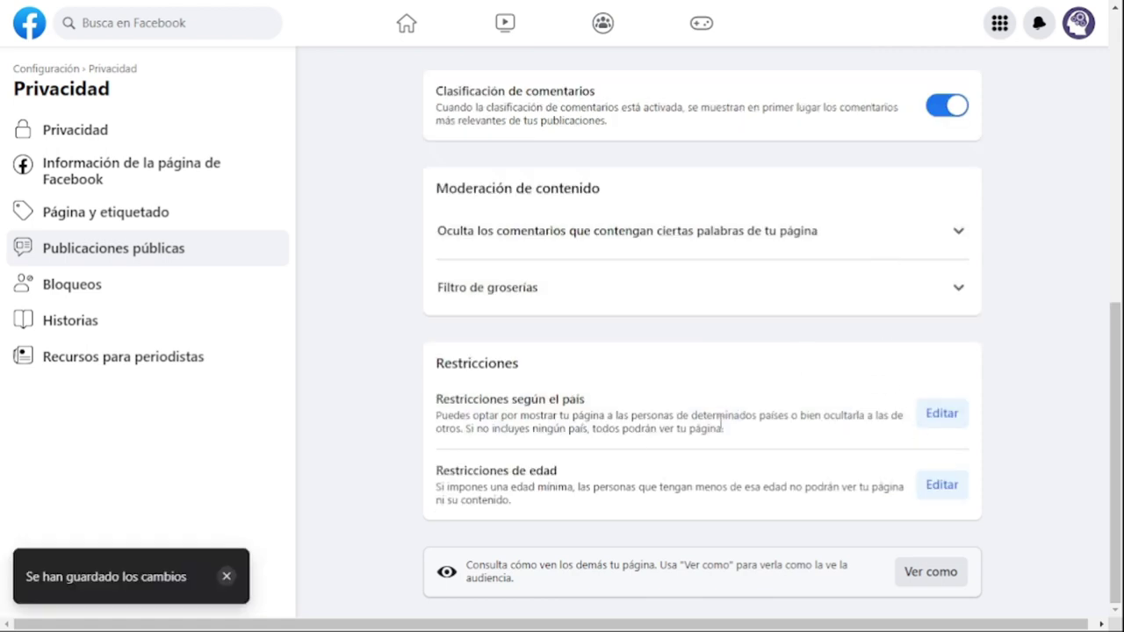
Search for "ven" in the page's country restrictions, and cancel without adding any country
left_click(943, 414)
scroll(553, 309, "down", 3)
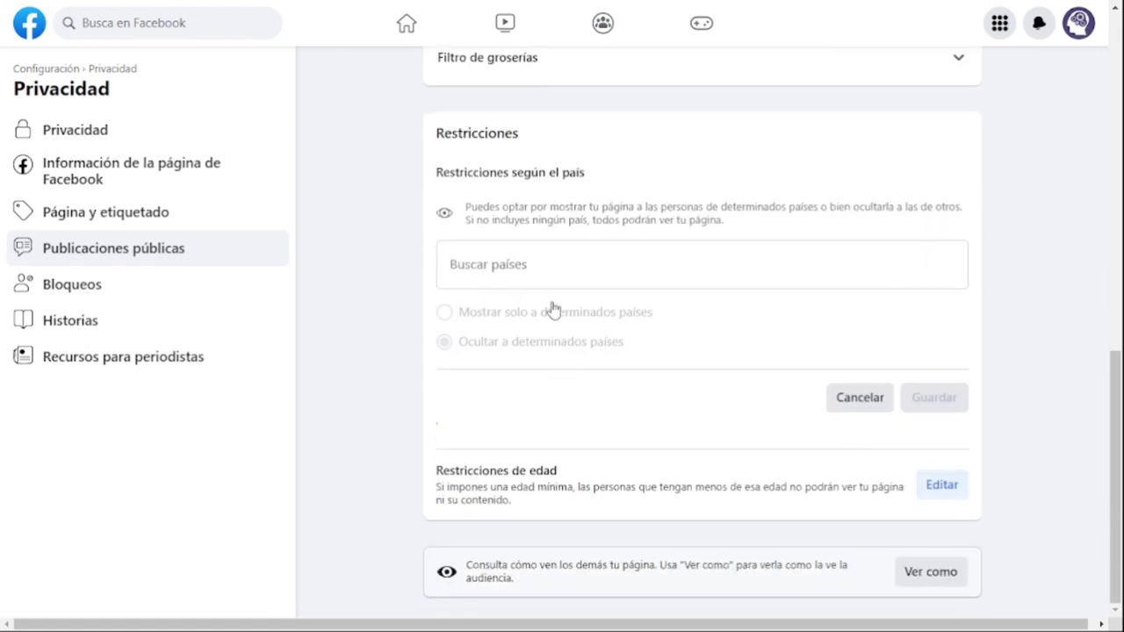
left_click(533, 264)
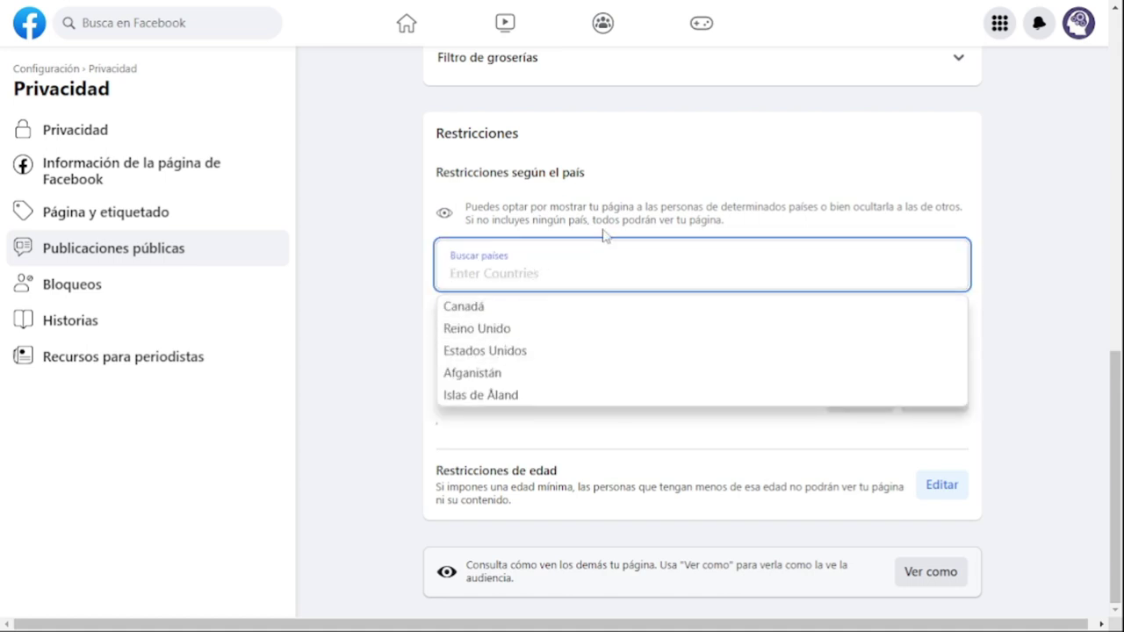
type("ven")
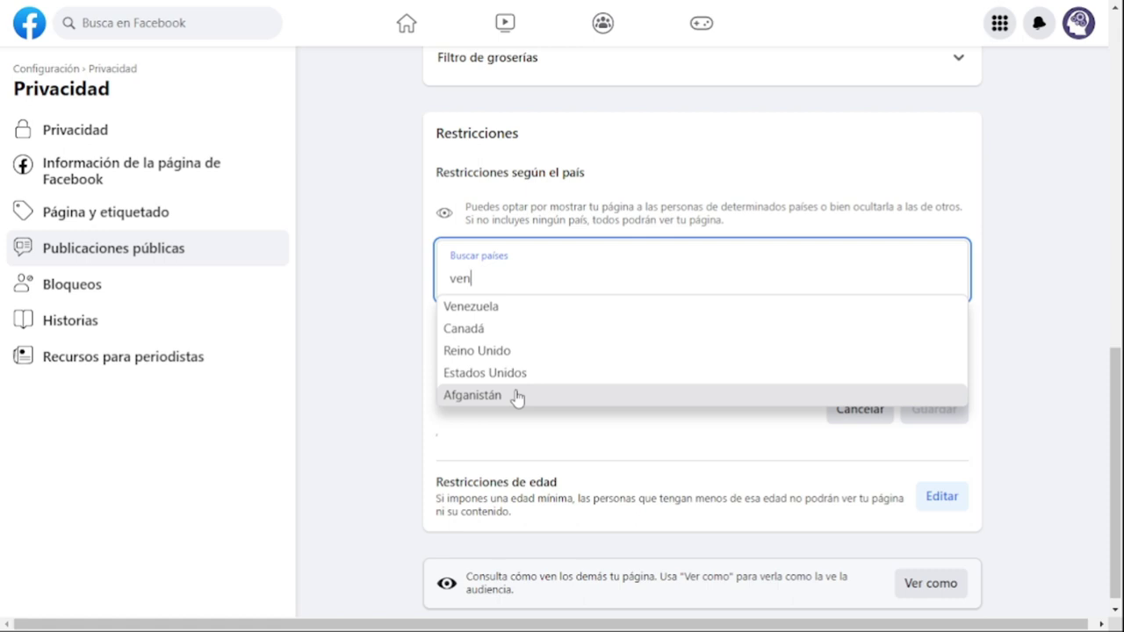
key("BackSpace")
key("BackSpace")
key("BackSpace")
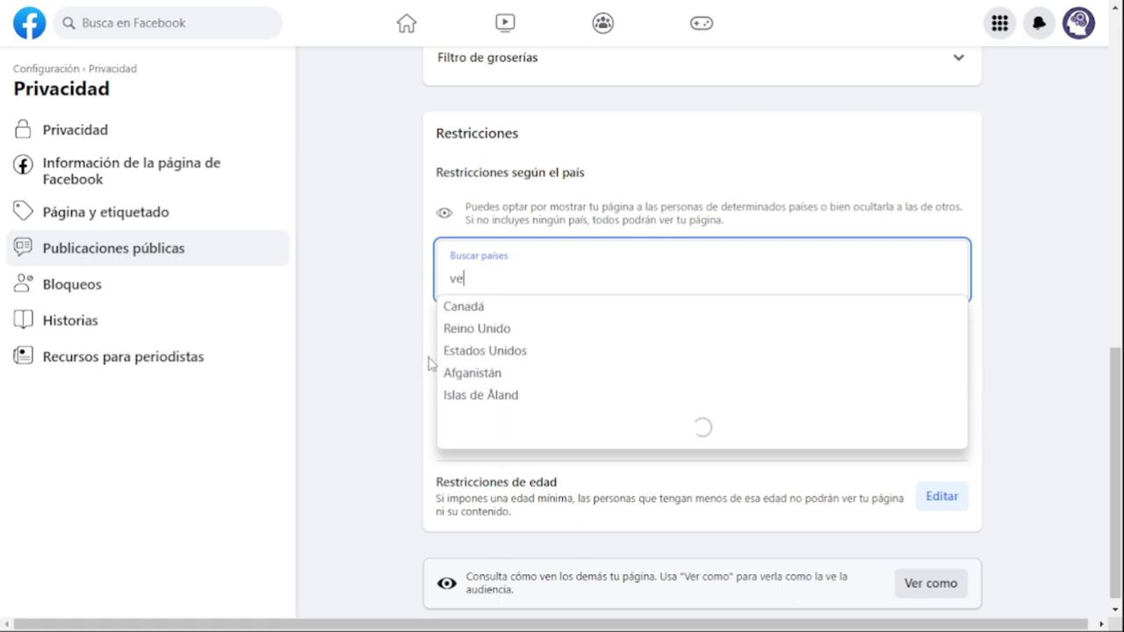
left_click(387, 352)
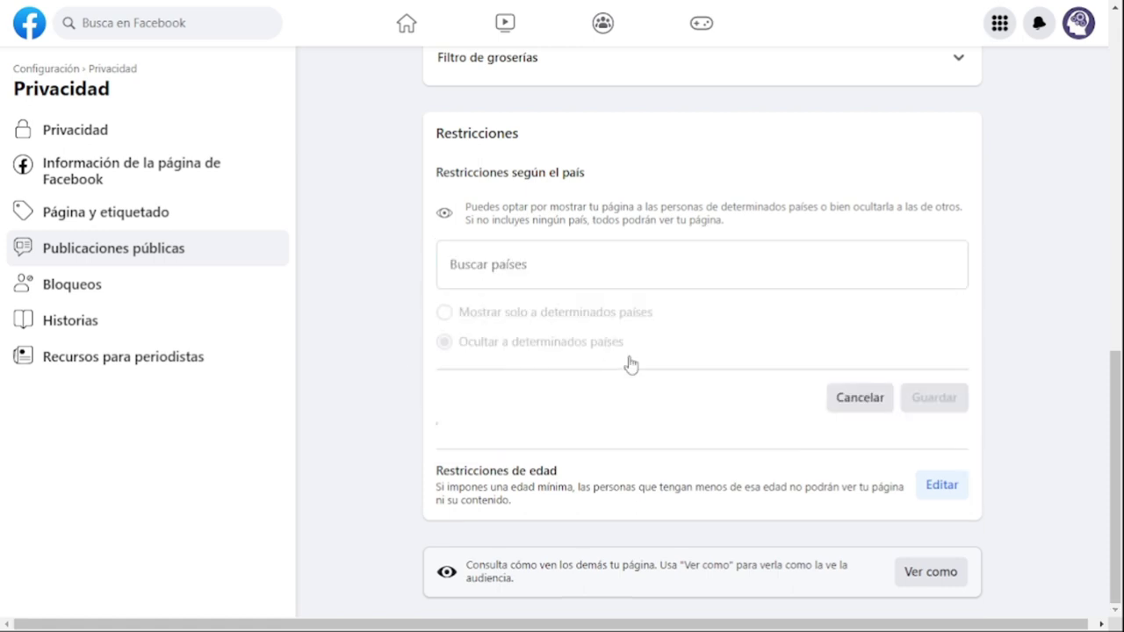
left_click(858, 399)
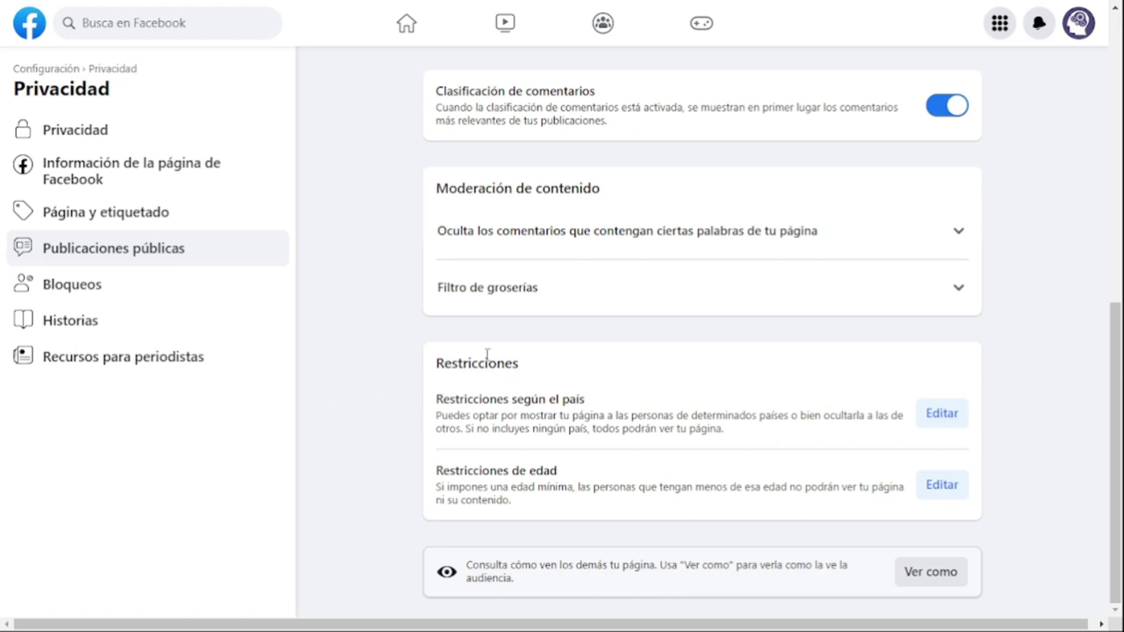
Switch the Filtro de groserías under content moderation on and back off, save it as No, and collapse the section
left_click(560, 297)
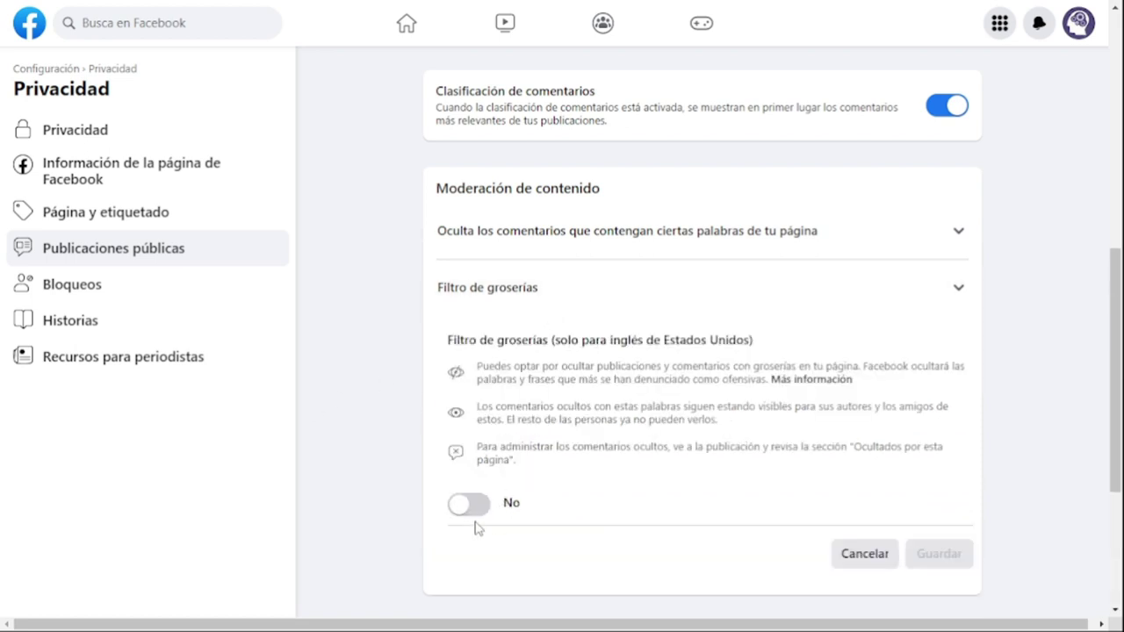
scroll(476, 525, "down", 1)
left_click(474, 426)
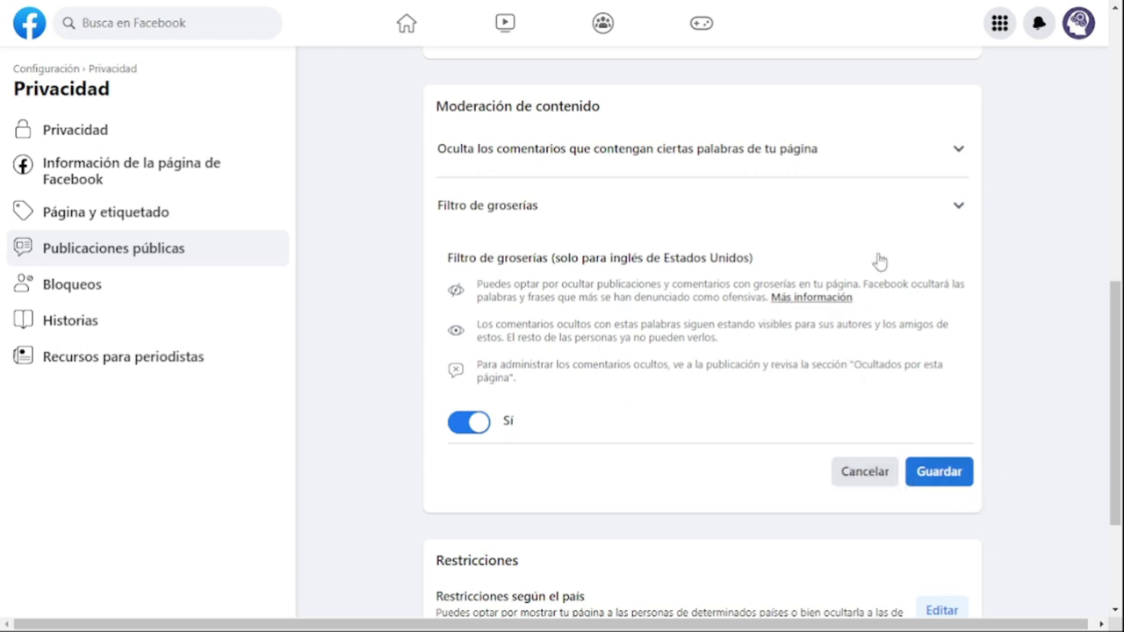
left_click(472, 425)
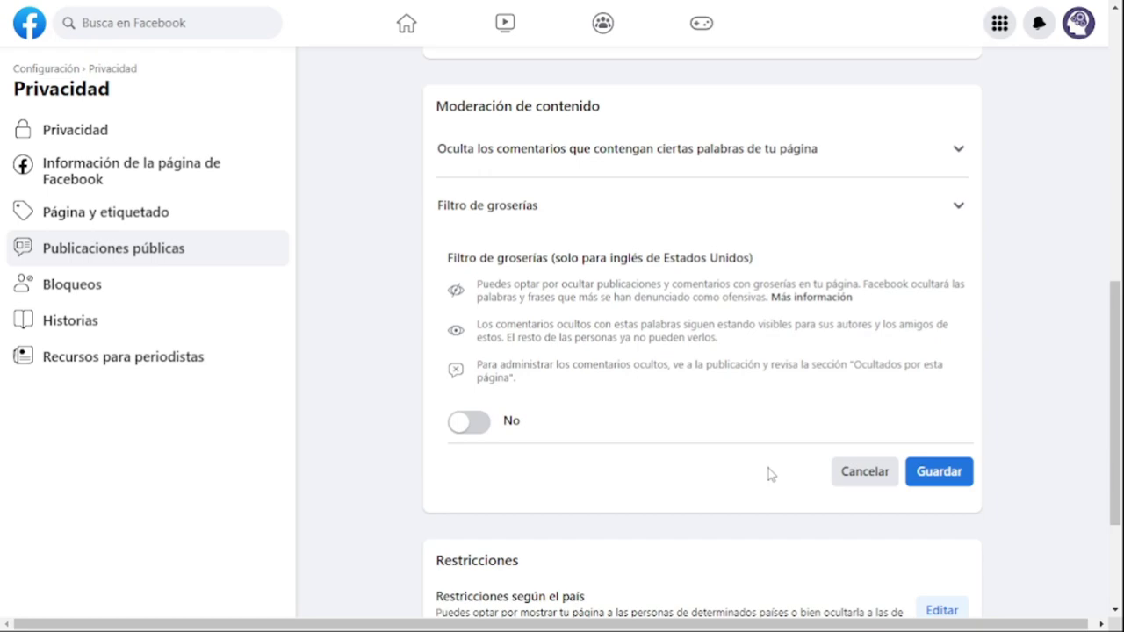
left_click(940, 469)
left_click(953, 218)
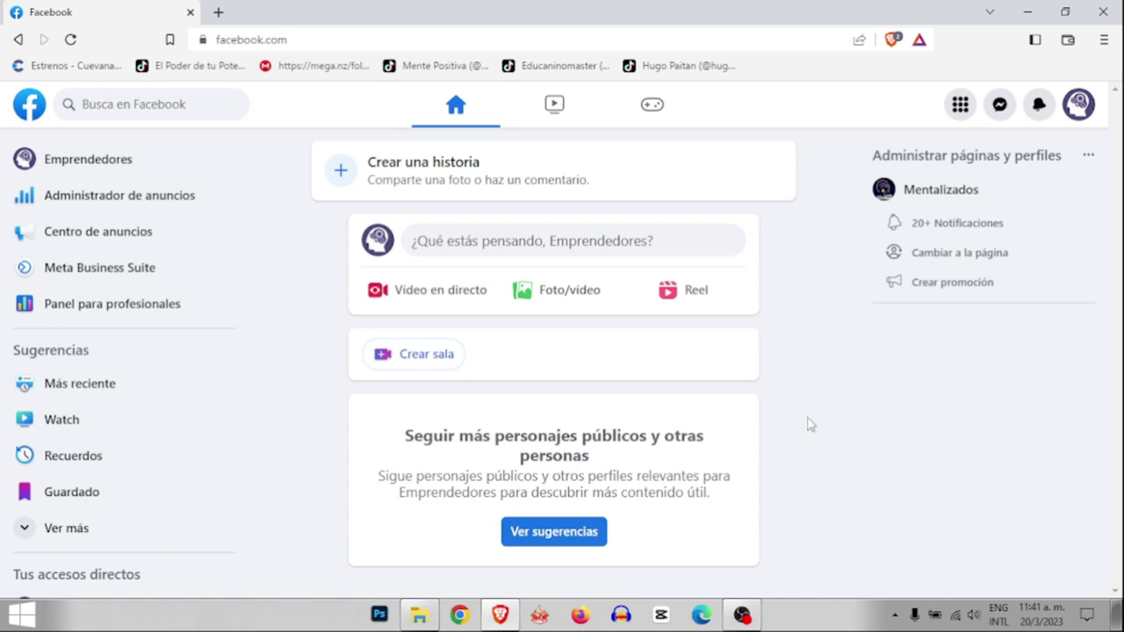
Switch from the Emprendedores page to the personal profile and dismiss the profile-change notification
left_click(1077, 103)
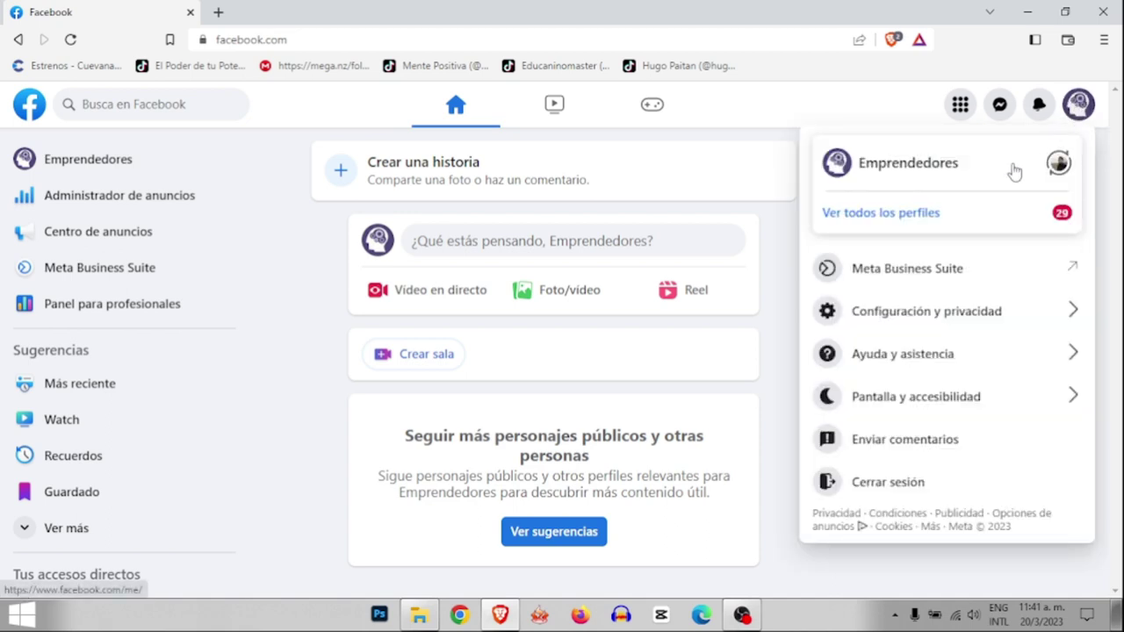
left_click(1059, 165)
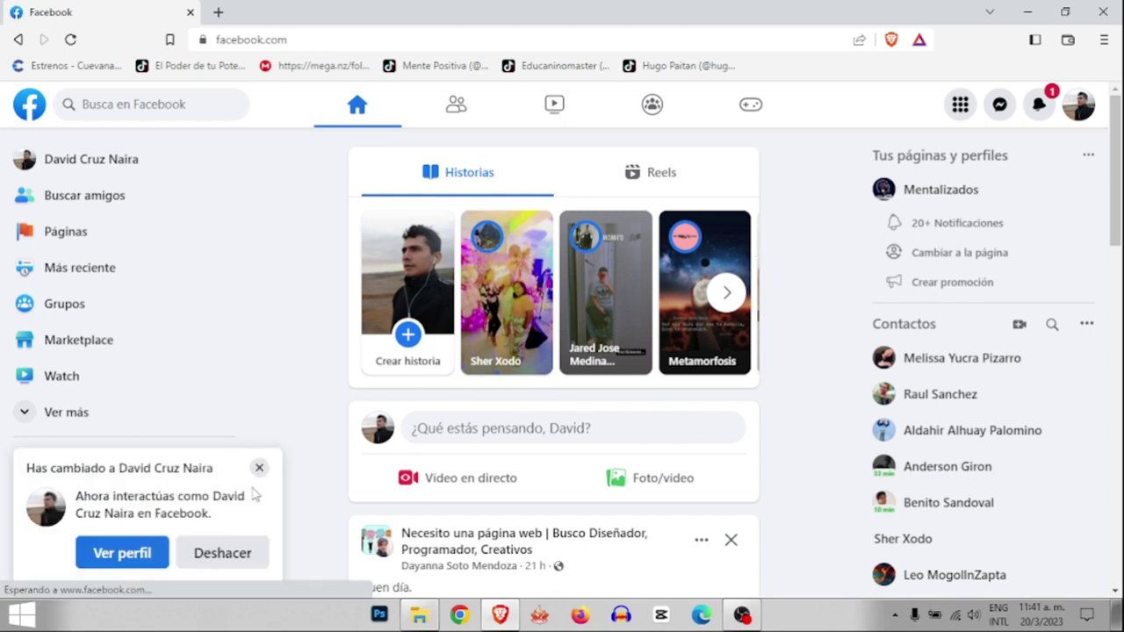
left_click(259, 468)
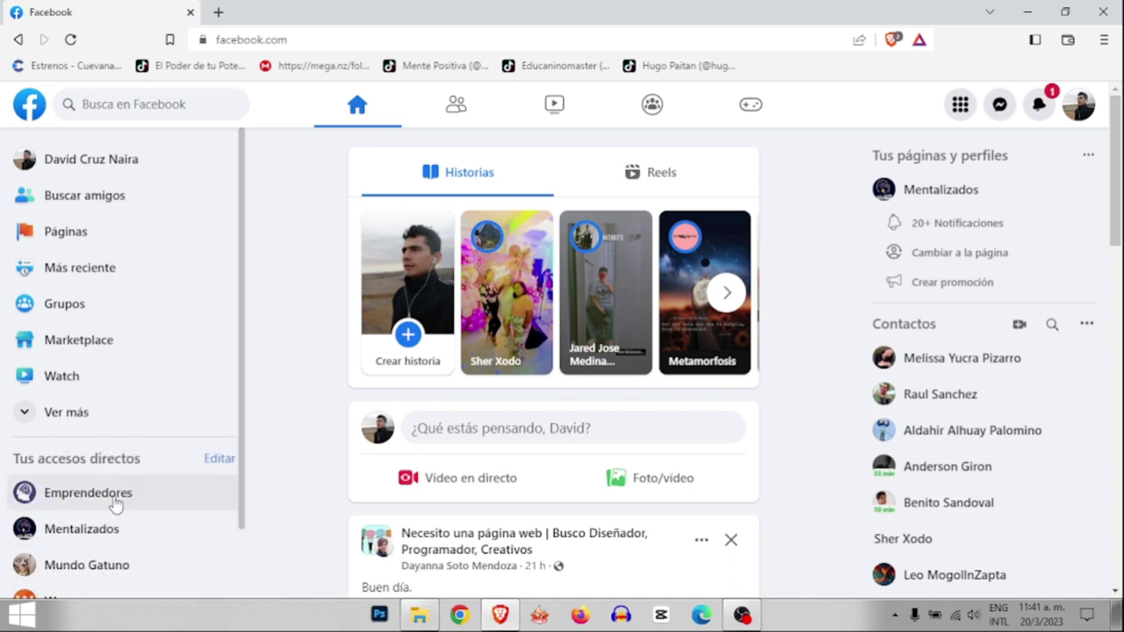